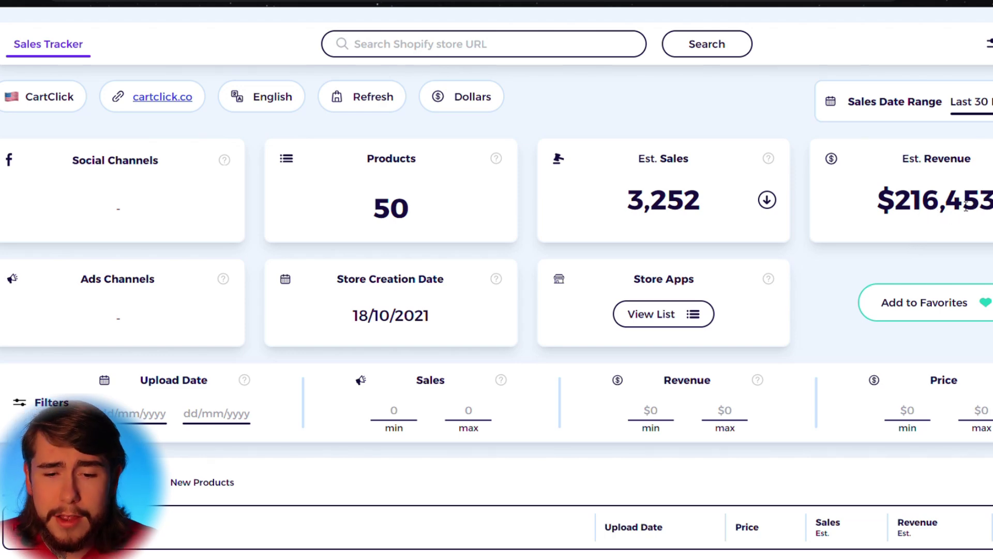
# Step: Scroll down the CartClick product table to reach the HeatZo heater
pyautogui.scroll(-15, 549, 310)
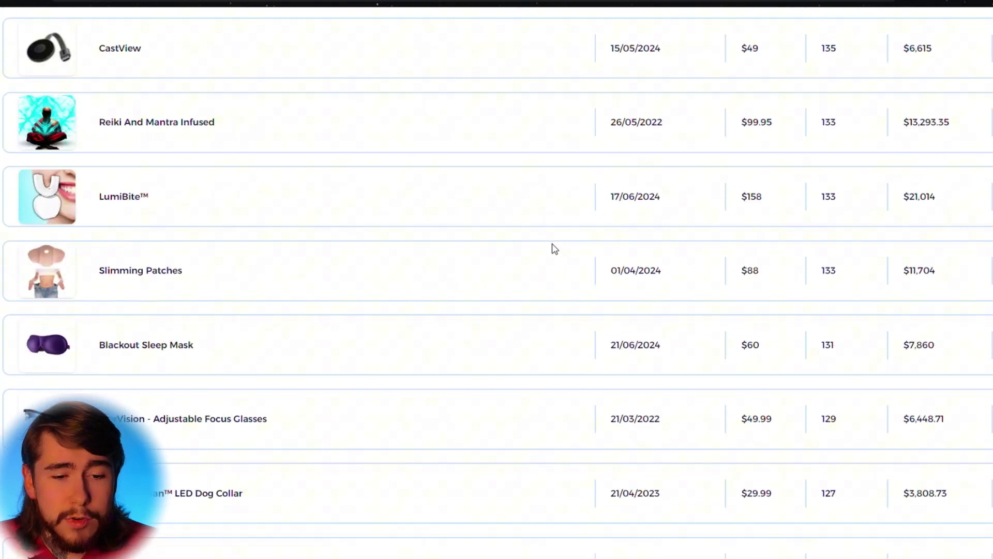
pyautogui.scroll(-20, 554, 248)
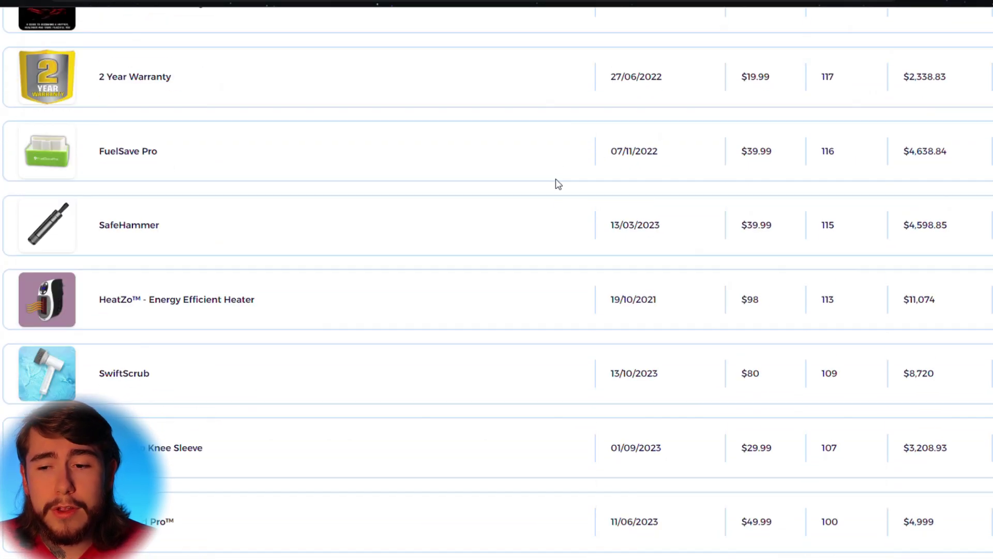
pyautogui.scroll(-1, 557, 184)
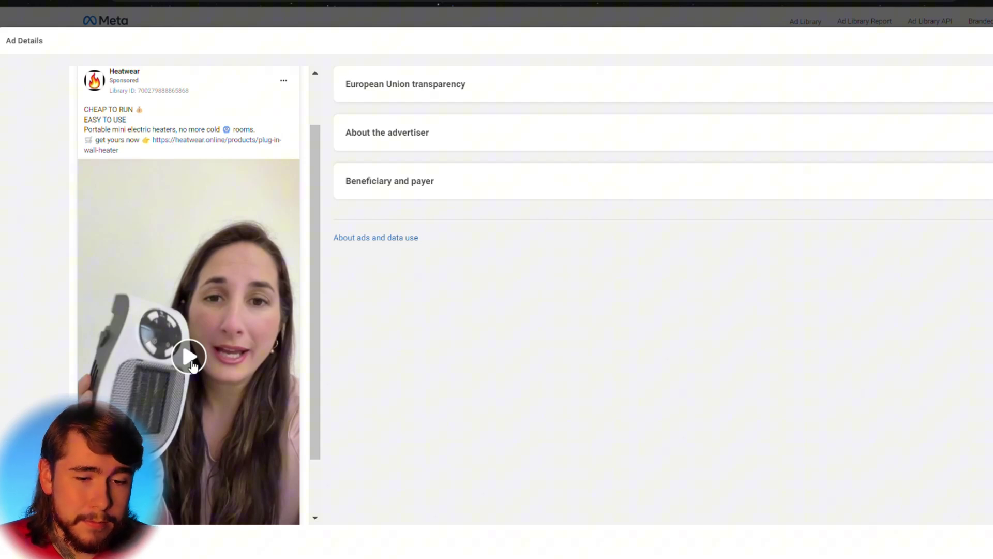
# Step: Play the Heatwear portable heater ad video in the Ad Details view
pyautogui.click(191, 363)
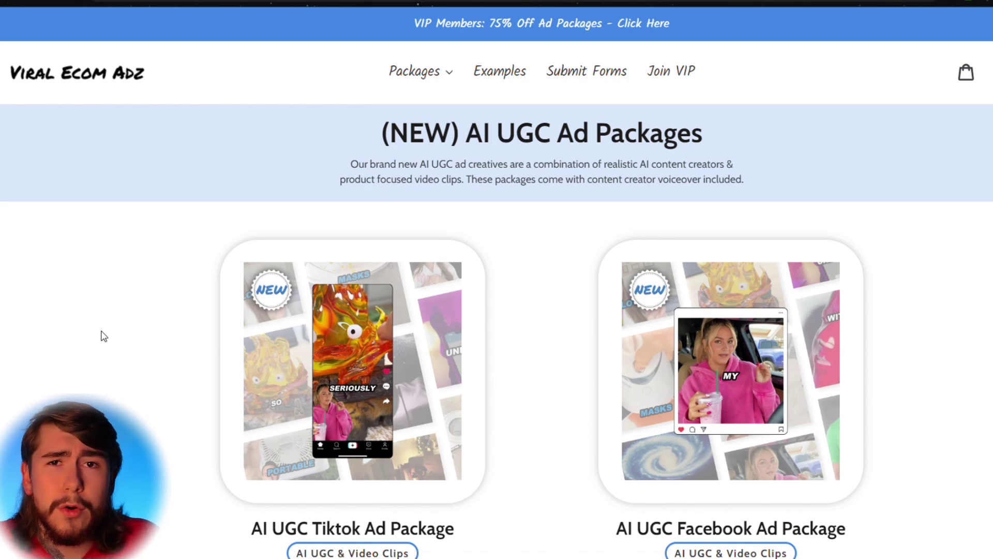
# Step: Find the AI UGC TikTok Ad Package card and open its Get Started page
pyautogui.scroll(-3, 103, 336)
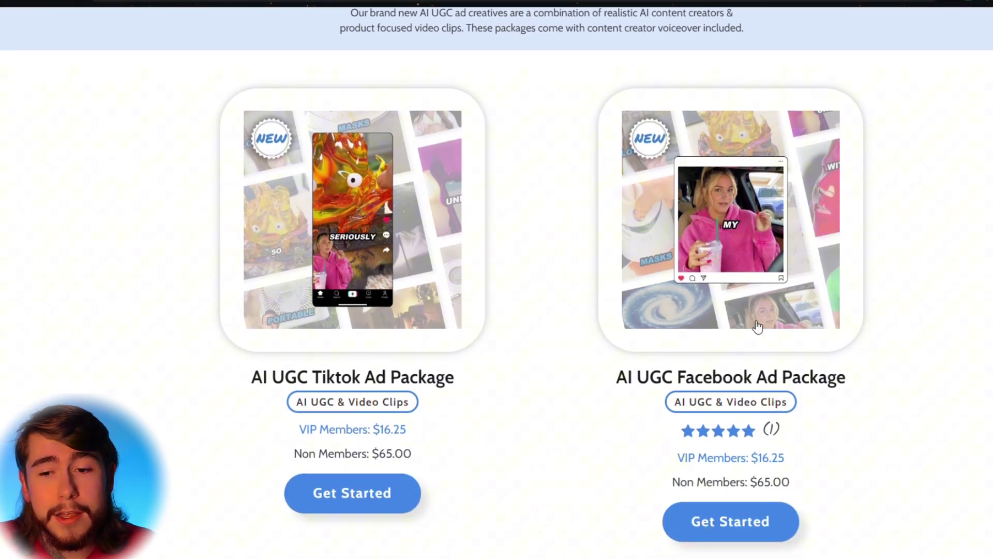
pyautogui.scroll(-7, 879, 321)
pyautogui.scroll(-4, 941, 305)
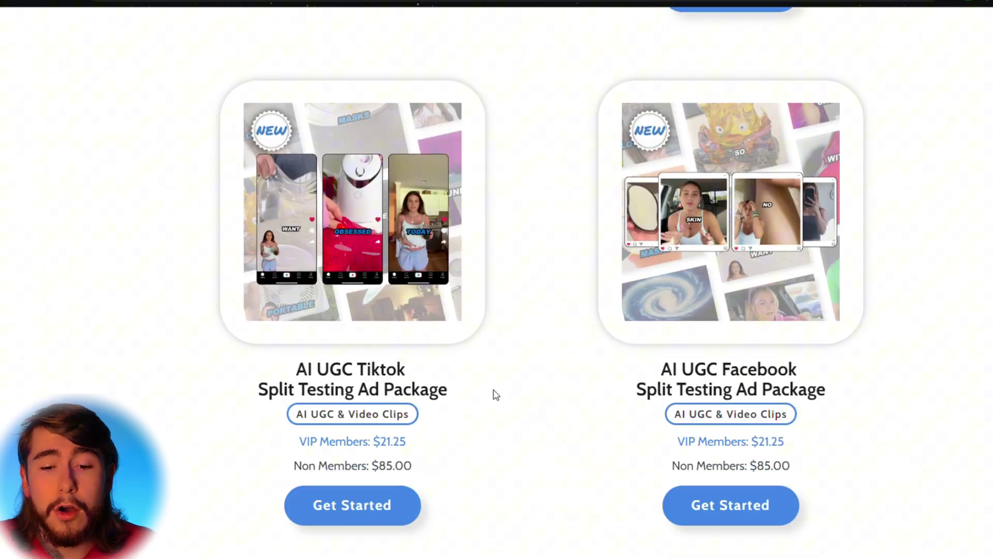
pyautogui.scroll(10, 491, 388)
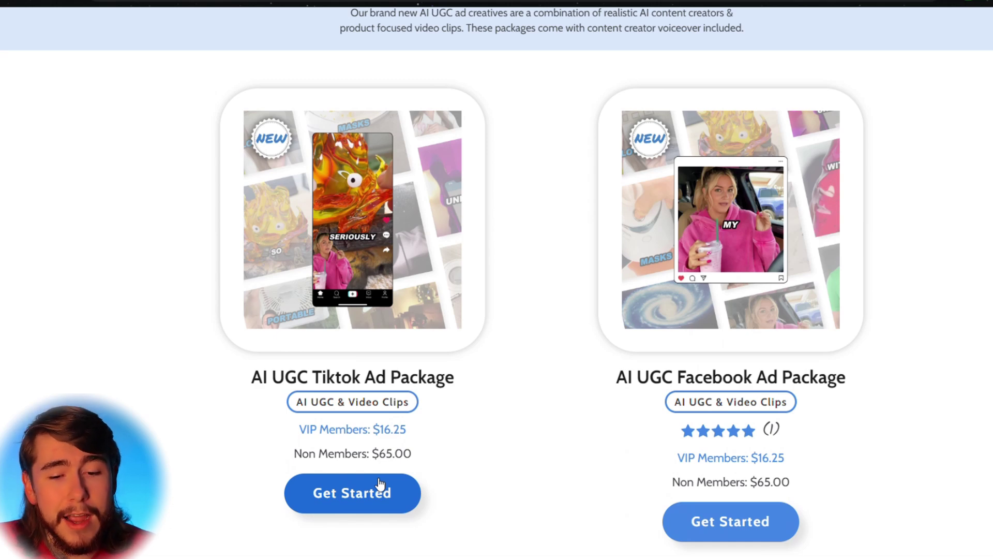
pyautogui.click(351, 479)
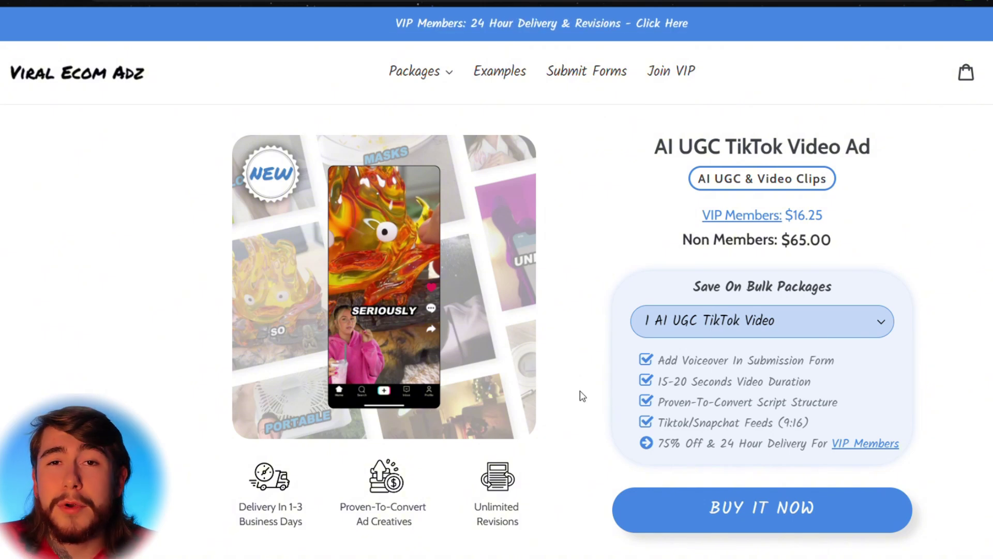
# Step: Scroll through the AI UGC TikTok Video Ad product page details
pyautogui.scroll(-7, 582, 396)
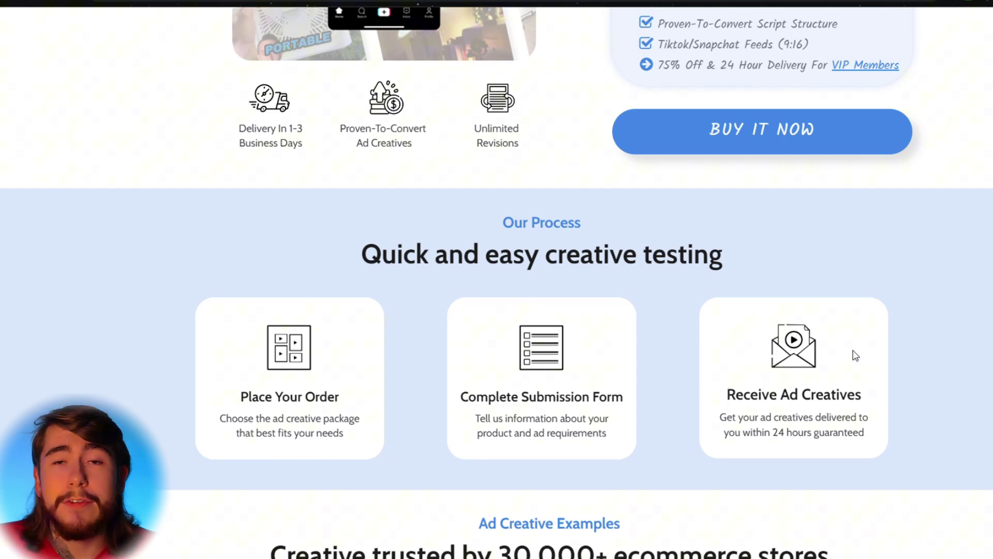
pyautogui.scroll(-3, 855, 356)
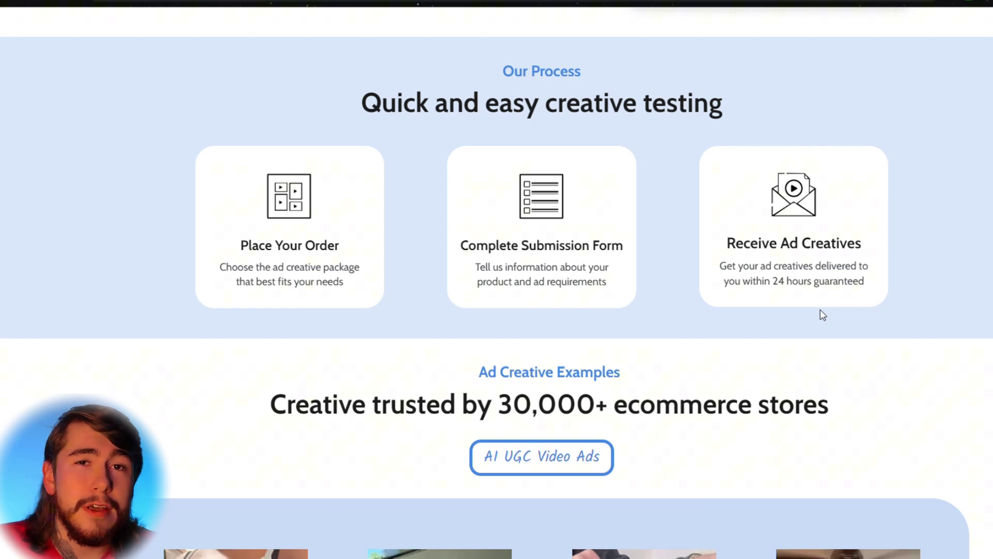
pyautogui.scroll(-7, 822, 315)
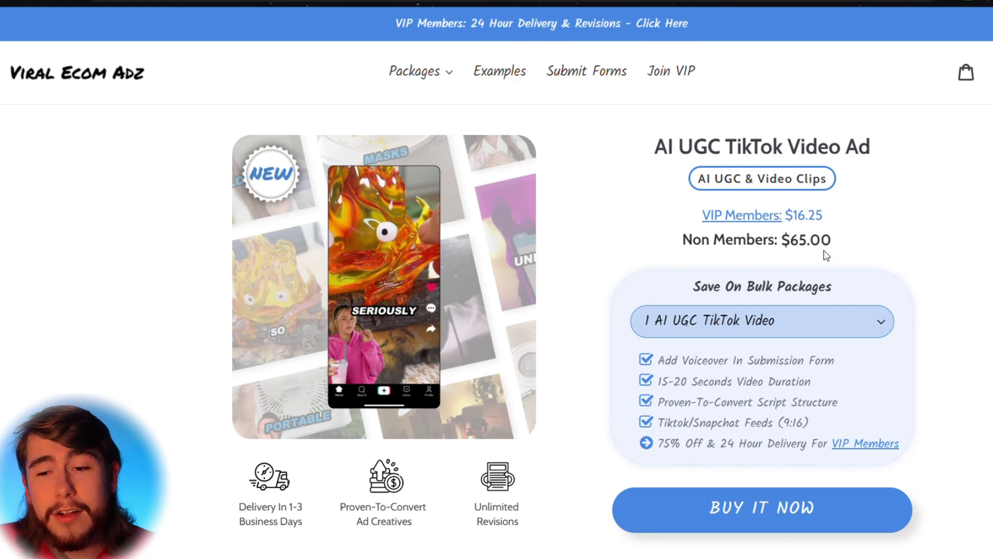
# Step: Follow the VIP Members link to the 75%-off membership page
pyautogui.click(818, 215)
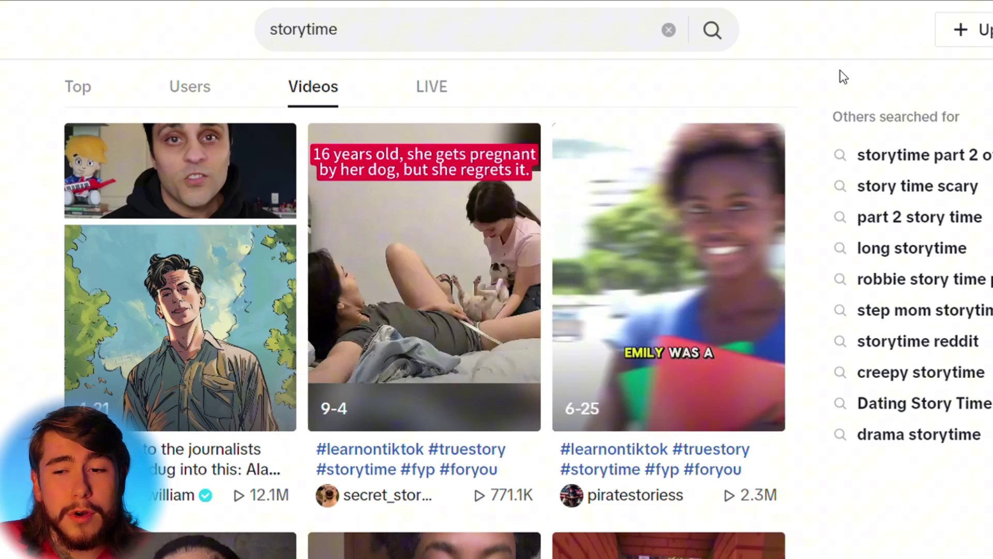
# Step: Scroll through the storytime video results looking for a talking-to-camera clip
pyautogui.scroll(-10, 977, 466)
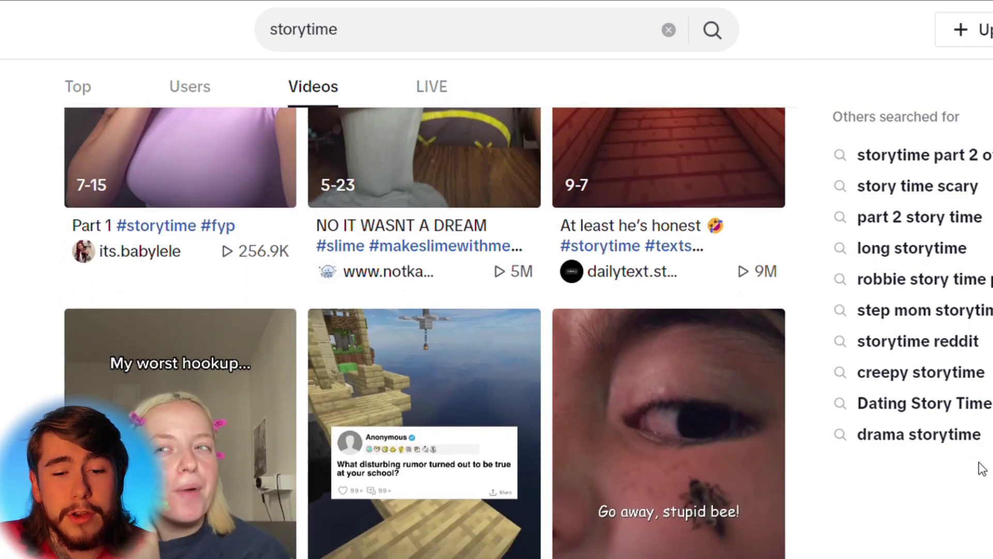
pyautogui.scroll(-9, 977, 468)
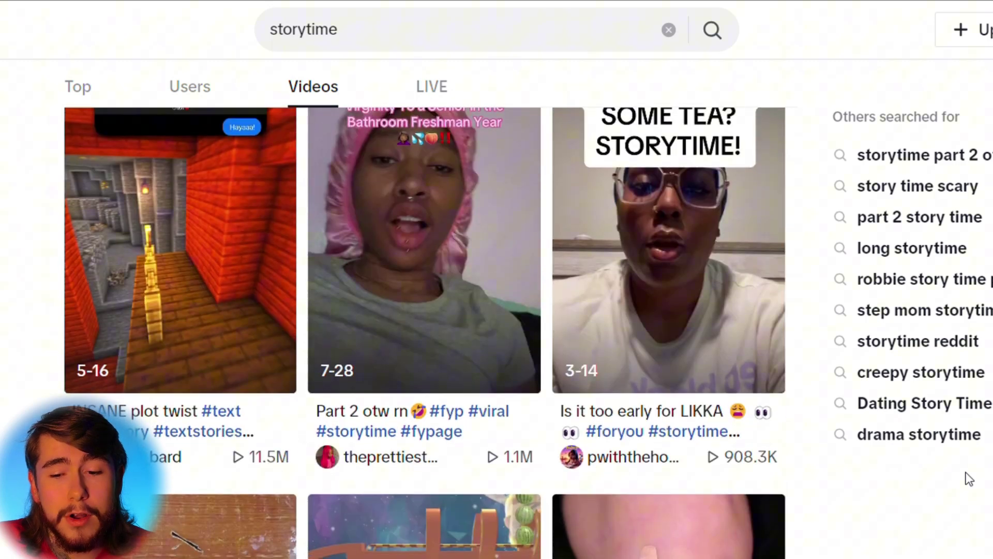
pyautogui.scroll(-6, 969, 478)
pyautogui.scroll(-2, 969, 478)
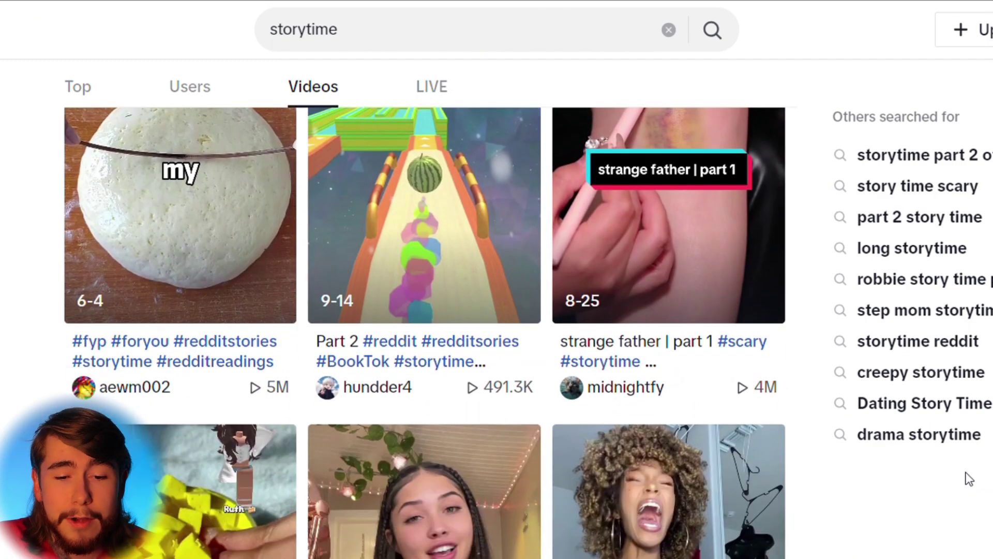
pyautogui.scroll(-3, 969, 477)
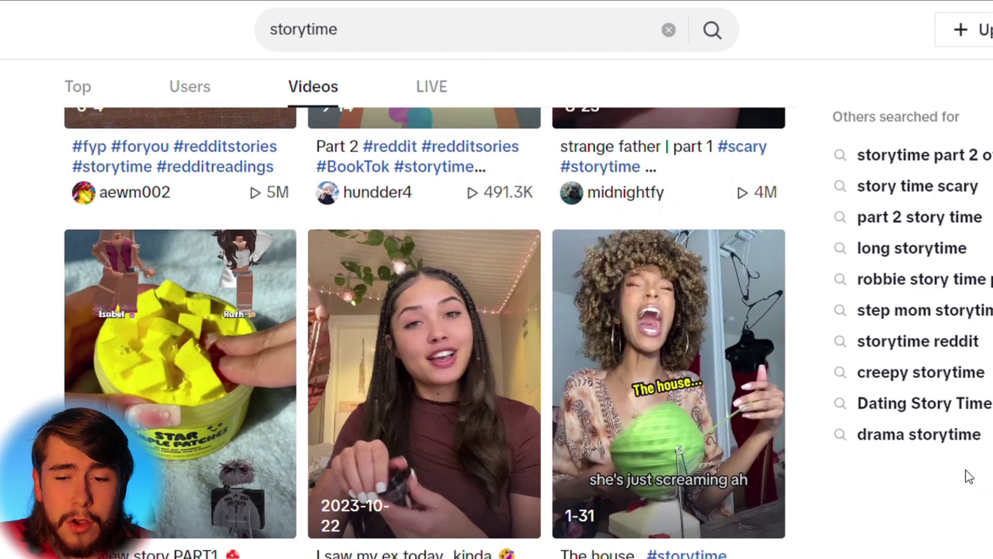
pyautogui.scroll(-2, 969, 476)
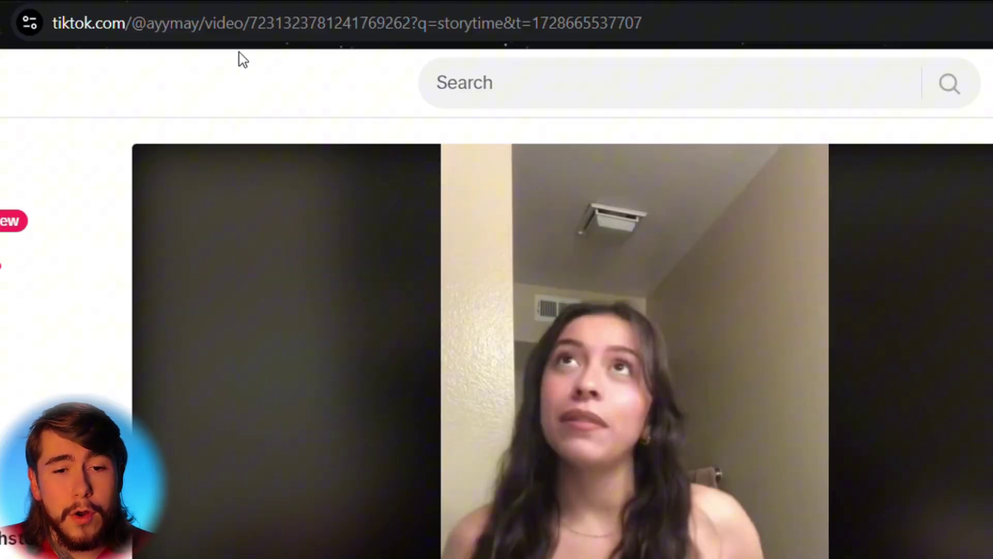
# Step: Paste the storytime TikTok video URL into SnapTik and download it without watermark
pyautogui.click(221, 32)
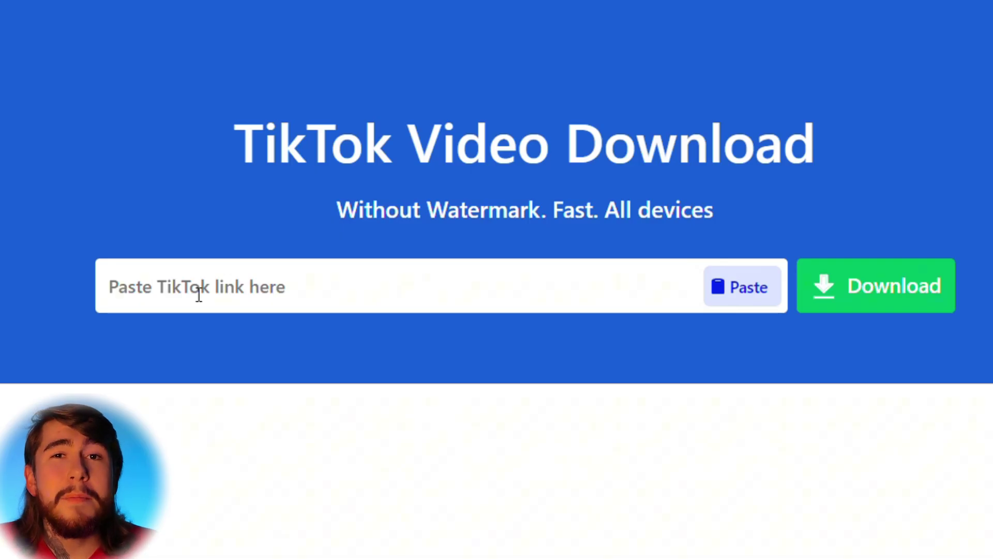
pyautogui.click(199, 293)
pyautogui.hotkey('ctrl', 'v')
pyautogui.click(864, 271)
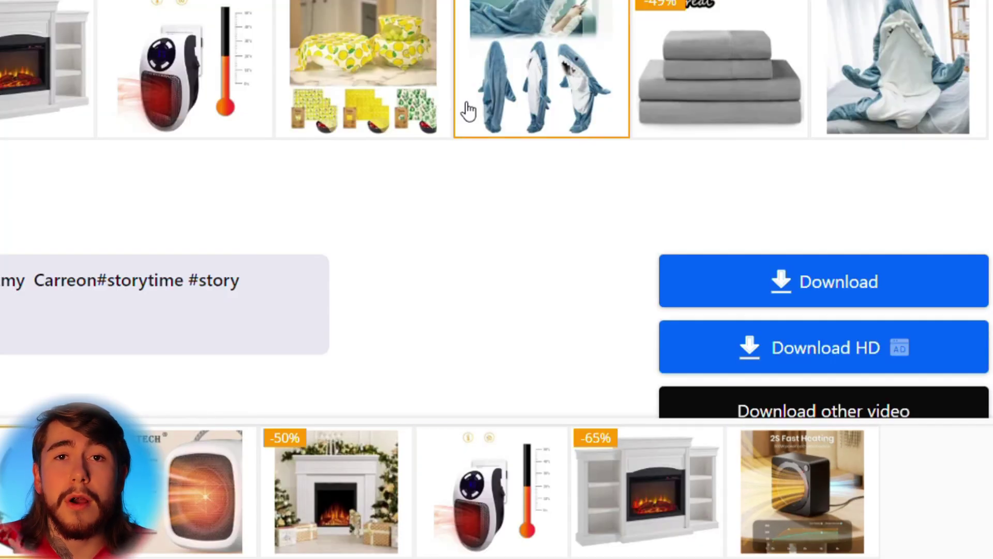
pyautogui.click(751, 282)
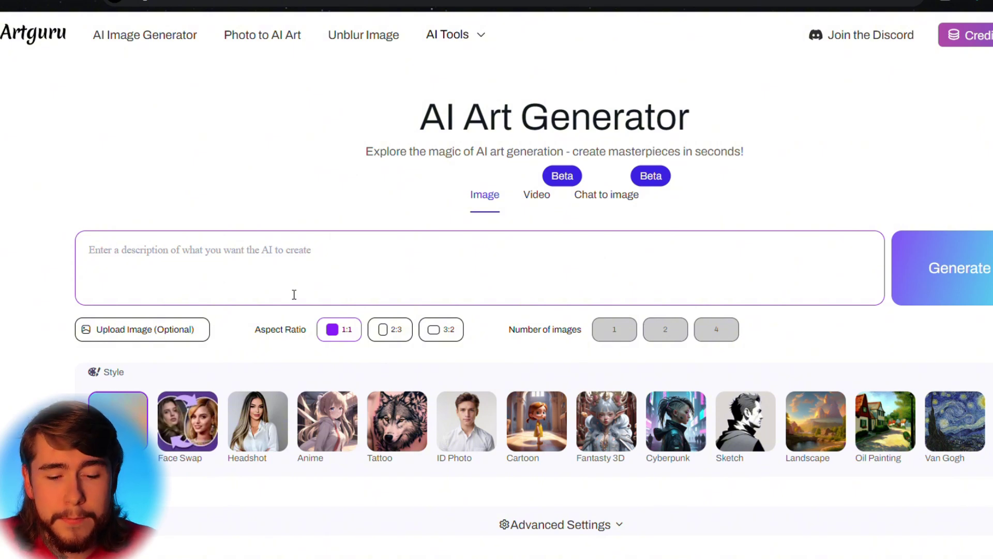
# Step: Generate an image from the prompt 'Portrait of a woman in her late 20's with brown hair'
pyautogui.click(242, 261)
pyautogui.write("Portrait of a woman in her late 20's w")
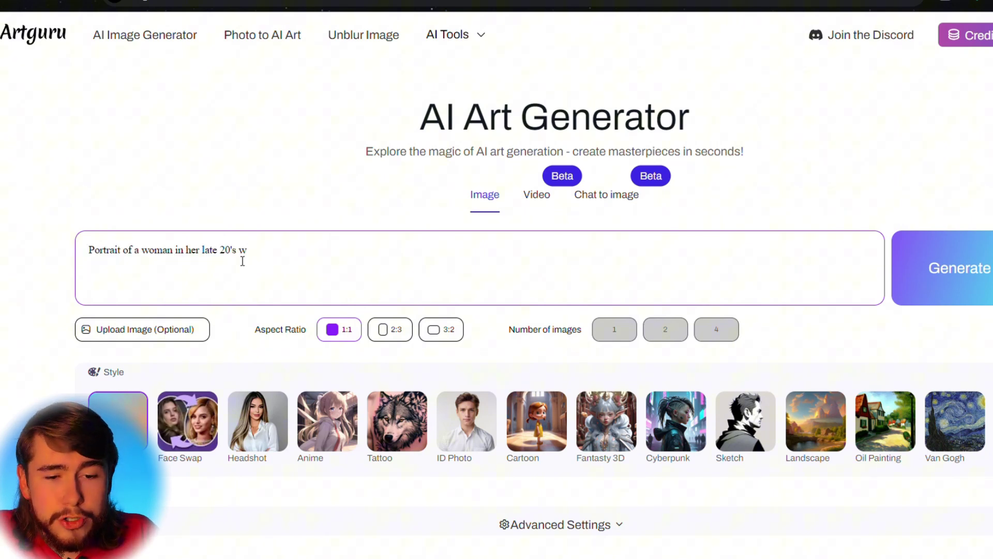
pyautogui.write('ith bro')
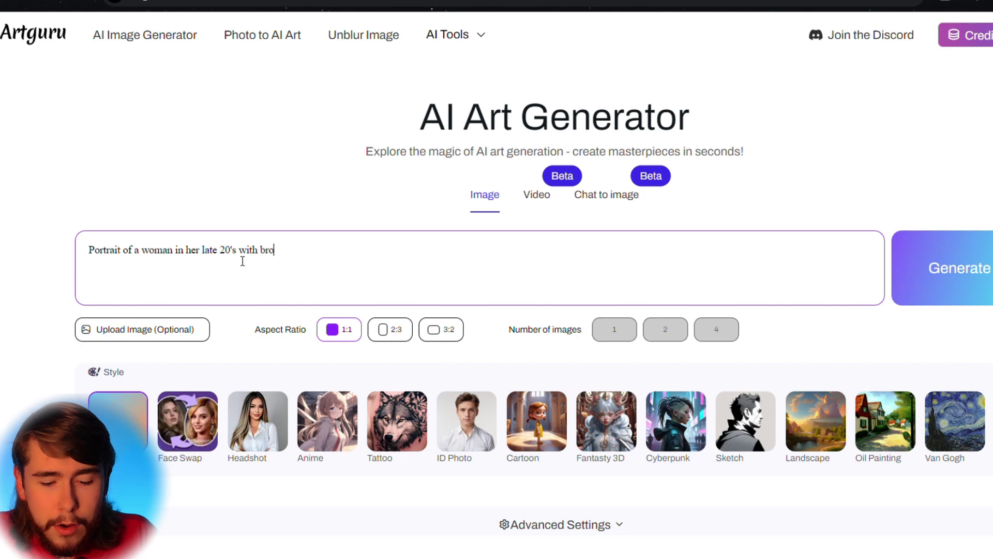
pyautogui.write('wn hair')
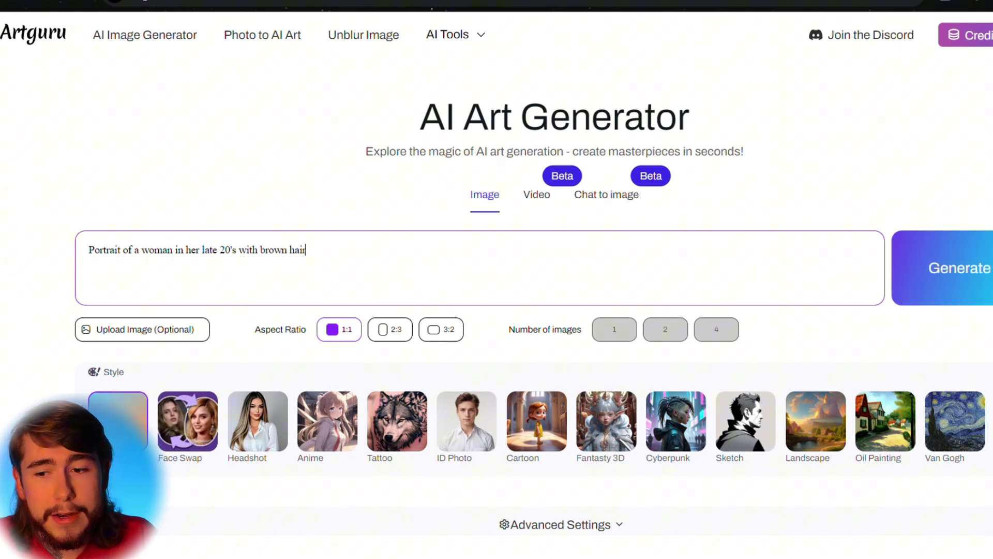
pyautogui.click(977, 294)
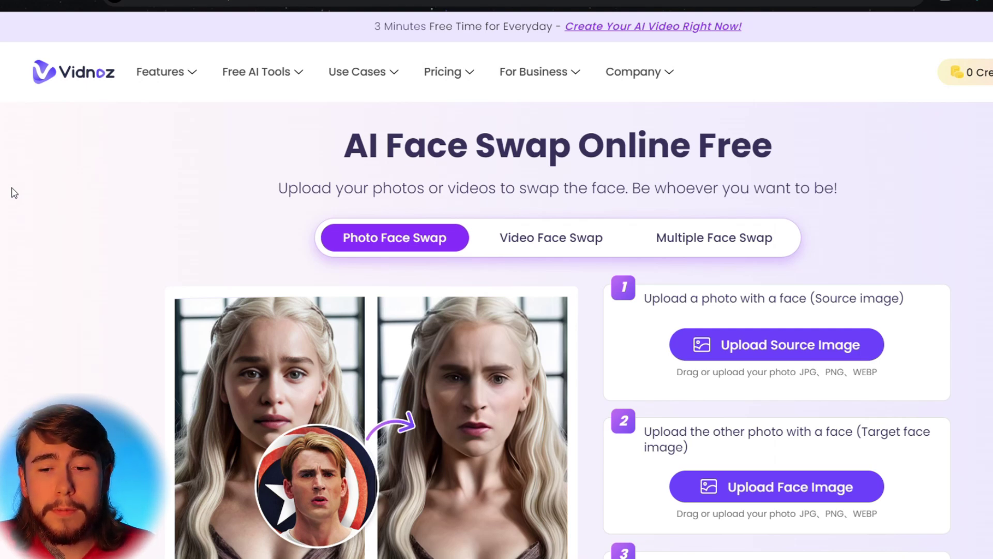
# Step: Upload the storytime clip in Video Face Swap and swap in the brown-haired portrait face
pyautogui.click(589, 241)
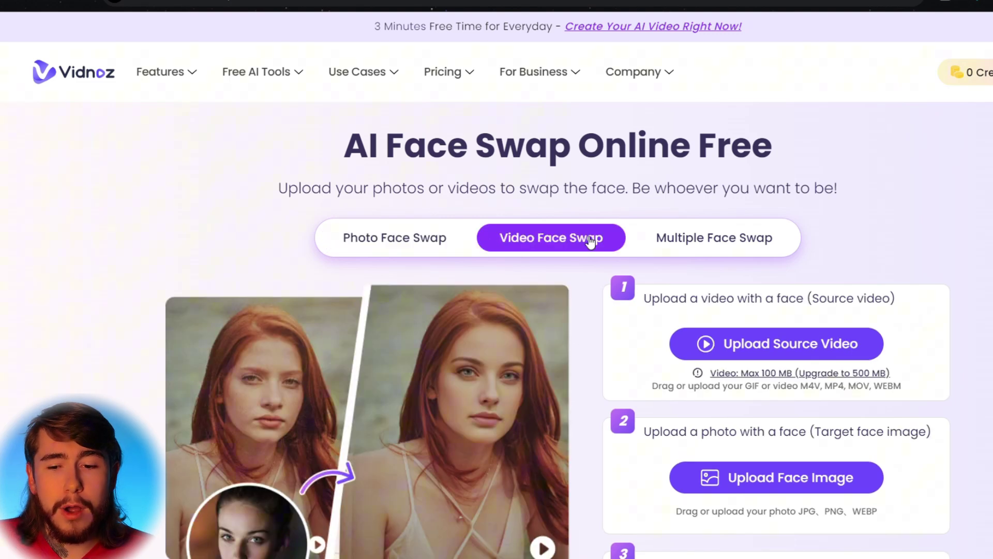
pyautogui.click(767, 343)
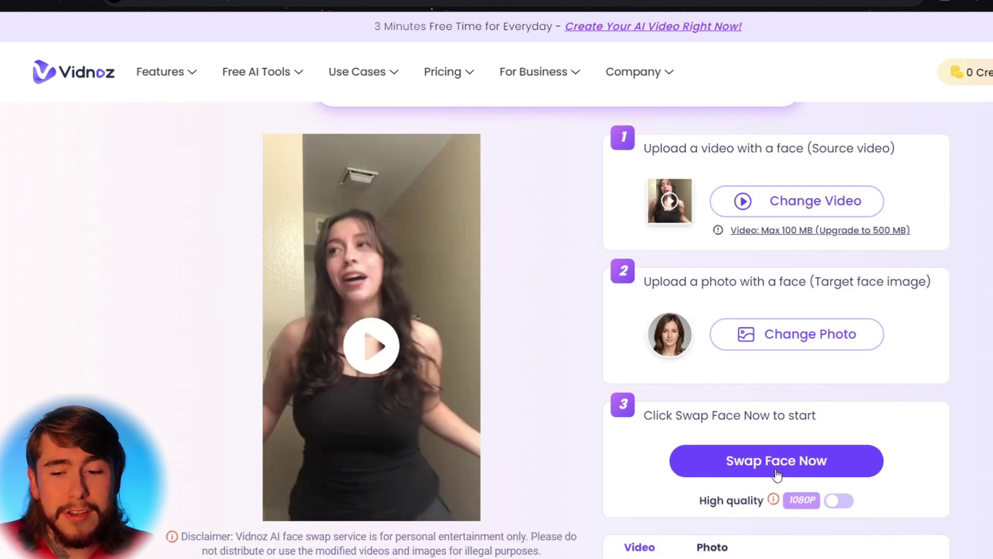
pyautogui.click(776, 472)
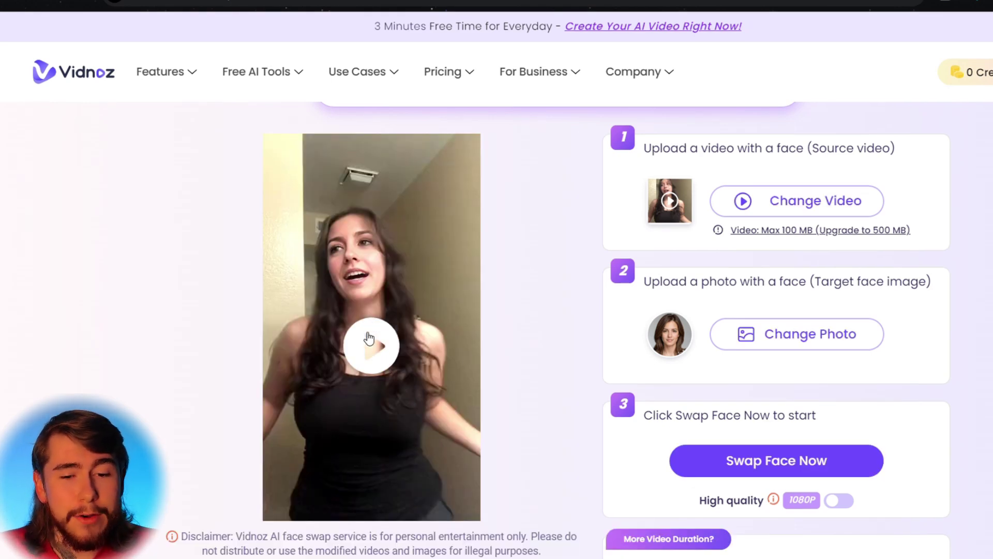
# Step: Preview the face-swapped result video, then download it to My Files
pyautogui.click(372, 345)
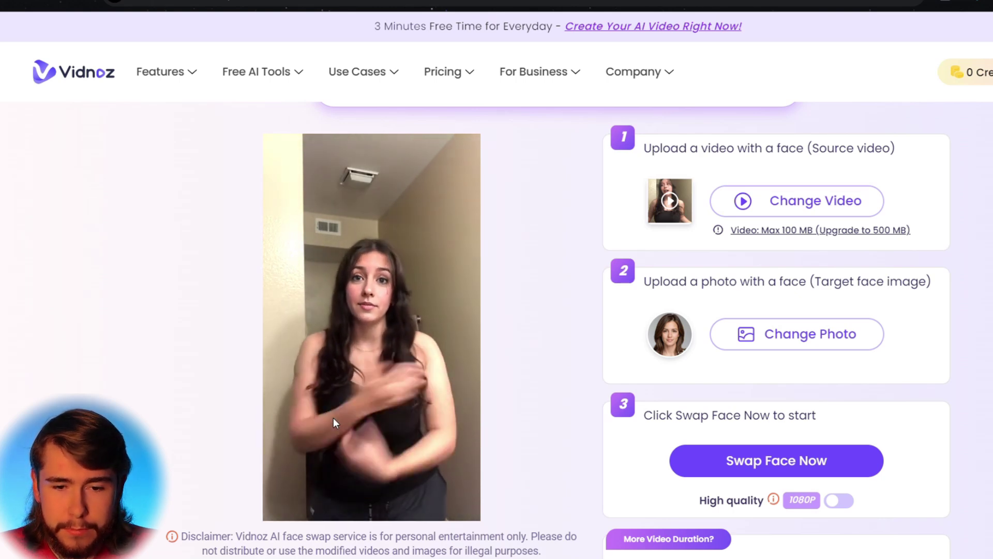
pyautogui.click(336, 380)
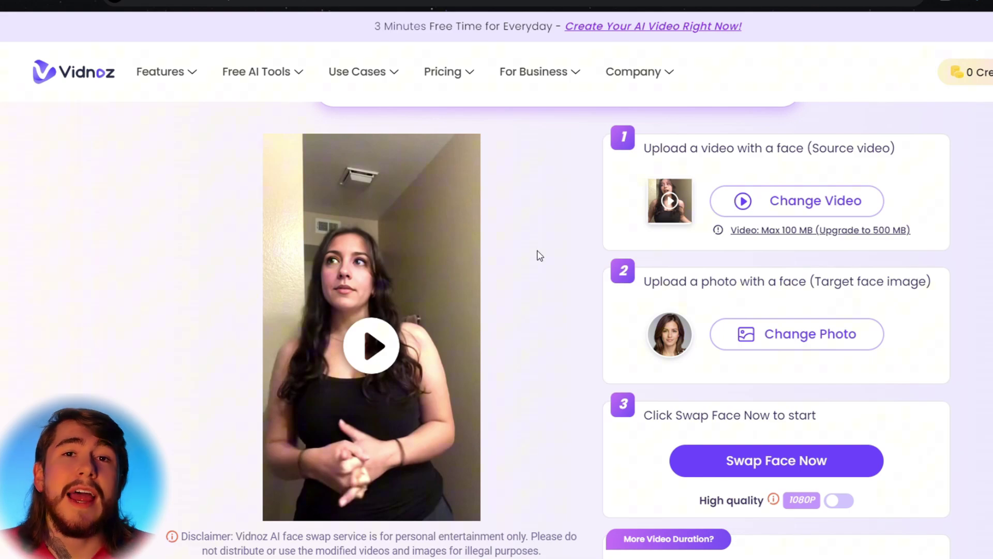
pyautogui.scroll(-4, 558, 335)
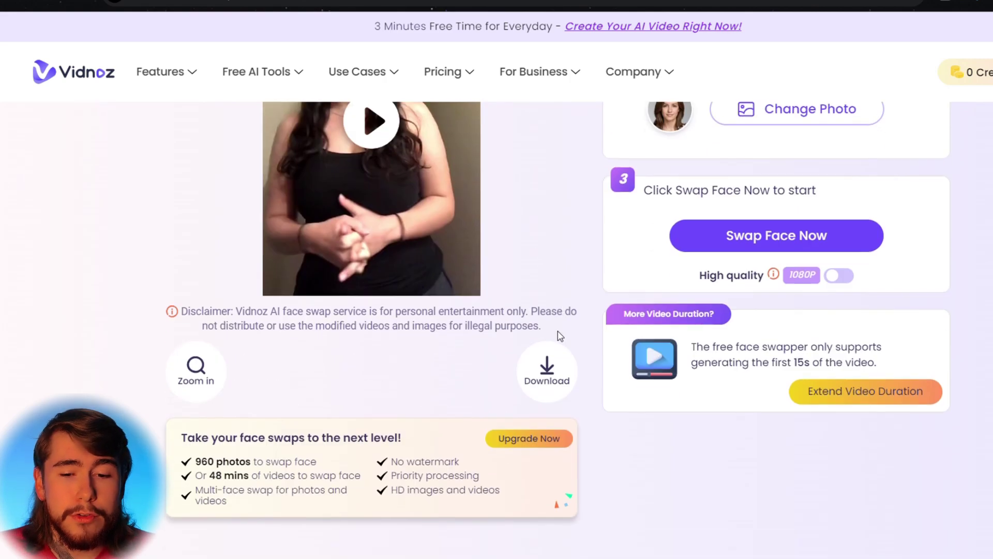
pyautogui.click(558, 383)
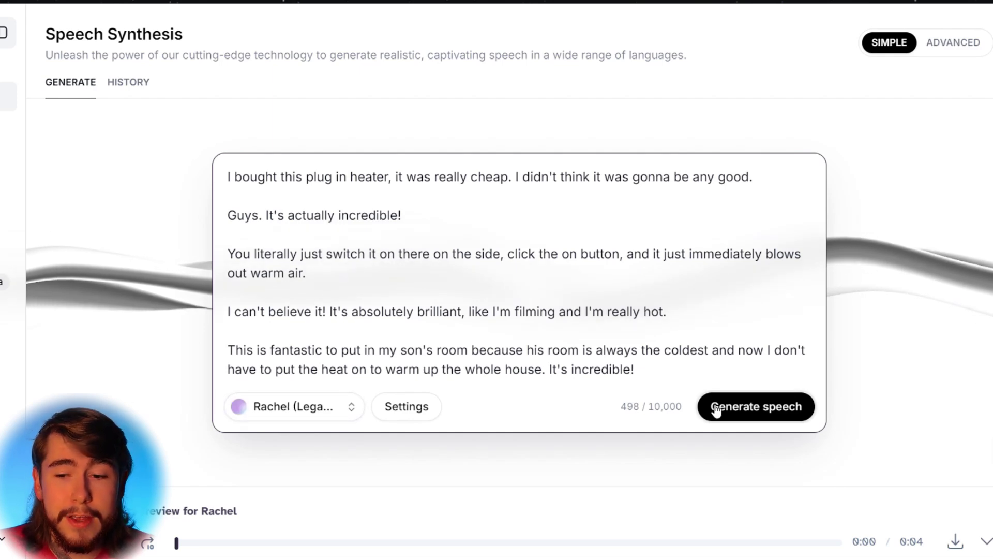
# Step: Generate the 30-second Rachel voiceover from the plug-in heater script
pyautogui.click(764, 406)
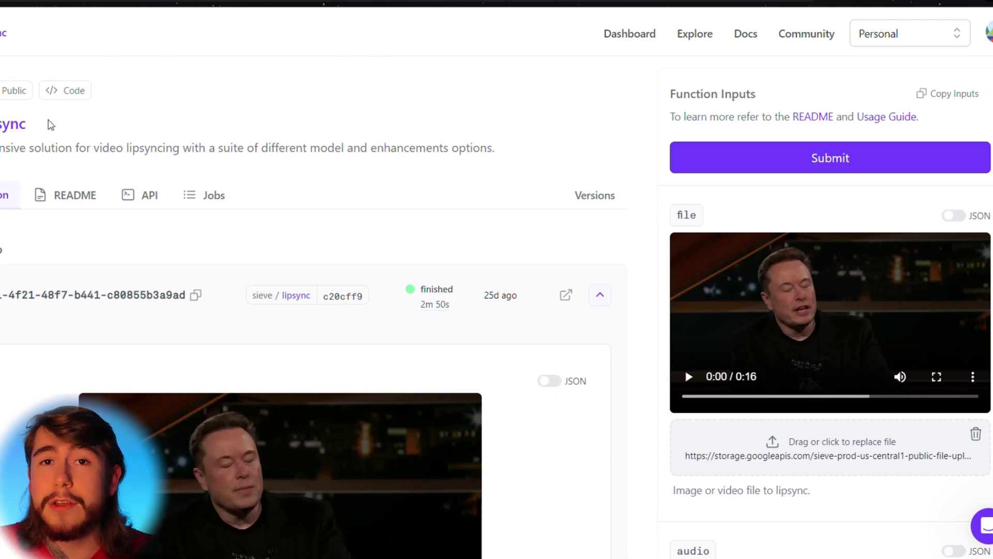
# Step: Delete the previous job's input video and audio file from the Sieve lipsync form
pyautogui.scroll(-2, 952, 357)
pyautogui.click(975, 358)
pyautogui.scroll(-2, 977, 321)
pyautogui.click(976, 292)
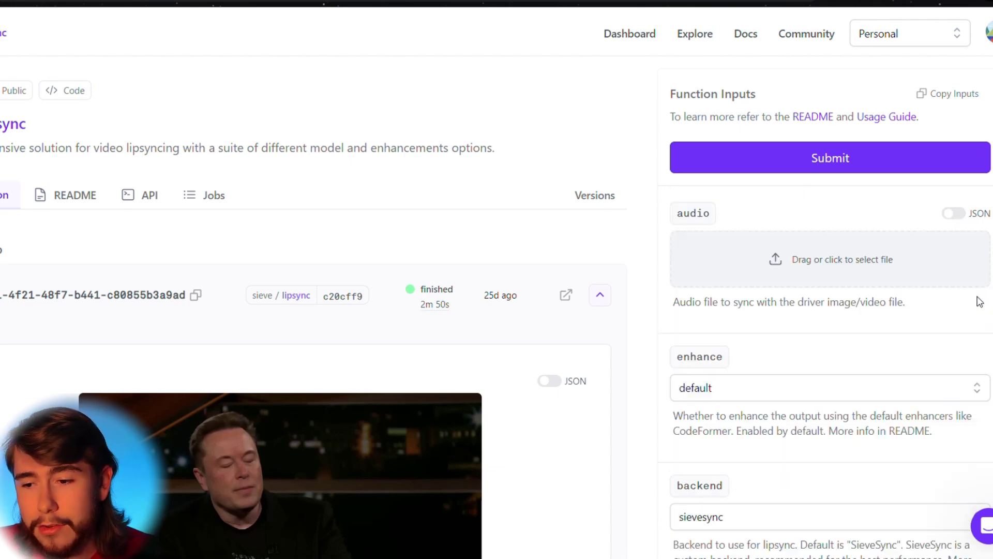
pyautogui.scroll(4, 848, 295)
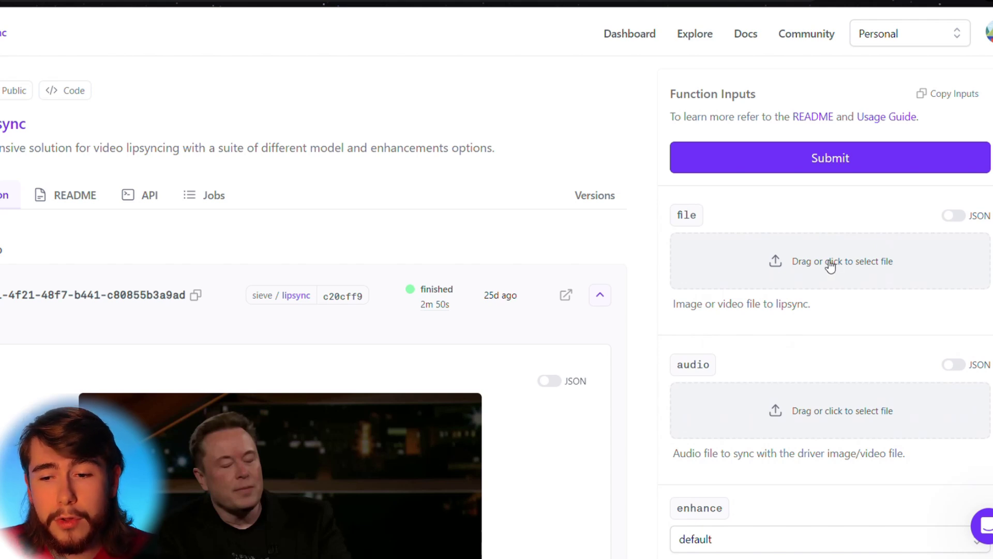
# Step: Upload the face-swapped video and the 30-second voiceover, then submit the lipsync job
pyautogui.click(830, 264)
pyautogui.scroll(-5, 822, 362)
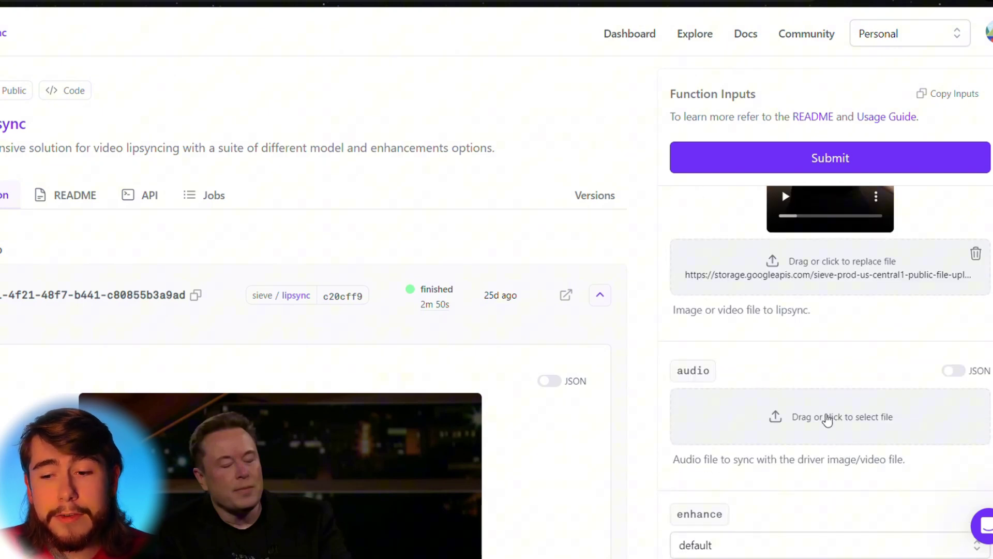
pyautogui.click(827, 420)
pyautogui.scroll(-3, 744, 176)
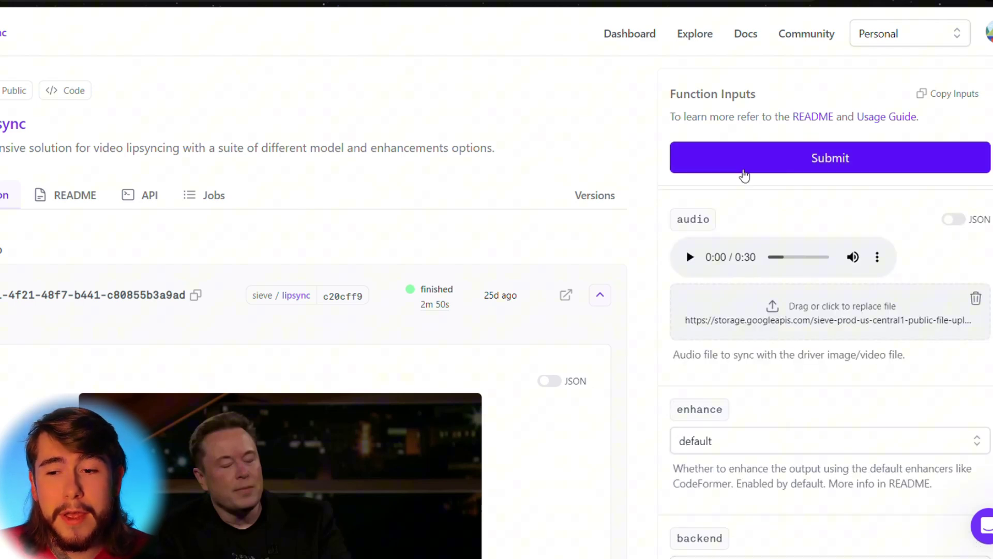
pyautogui.click(743, 171)
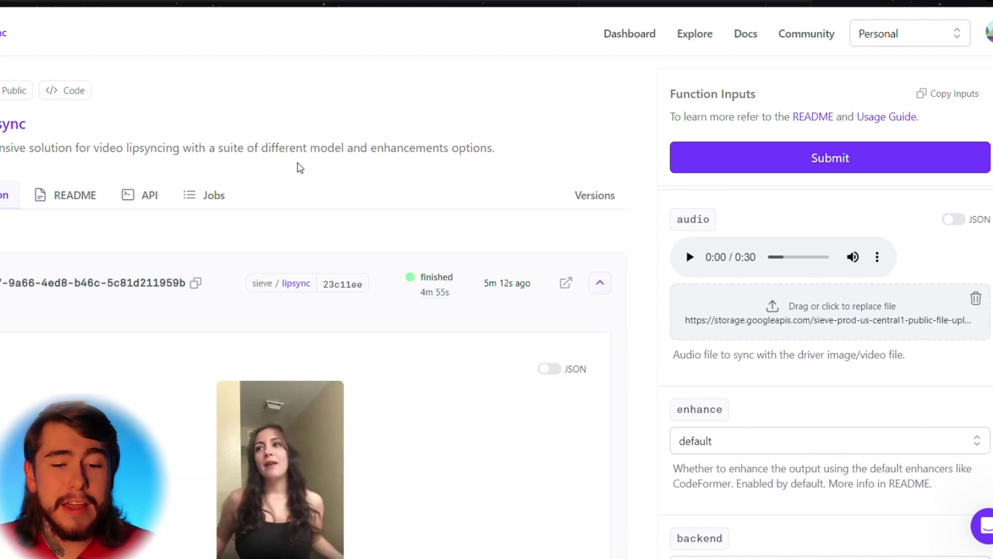
# Step: Play the finished lip-synced video of the woman in the job output
pyautogui.scroll(-3, 299, 179)
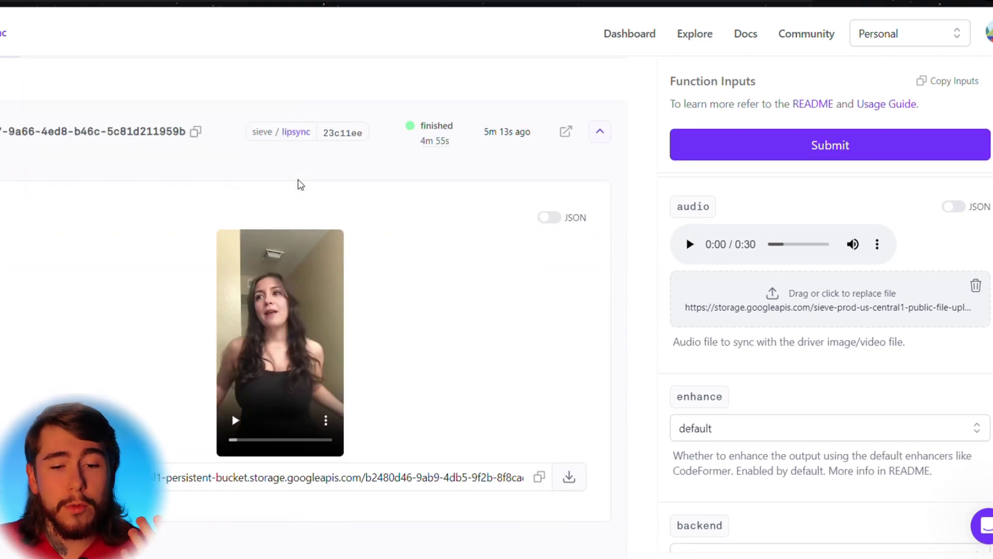
pyautogui.click(276, 249)
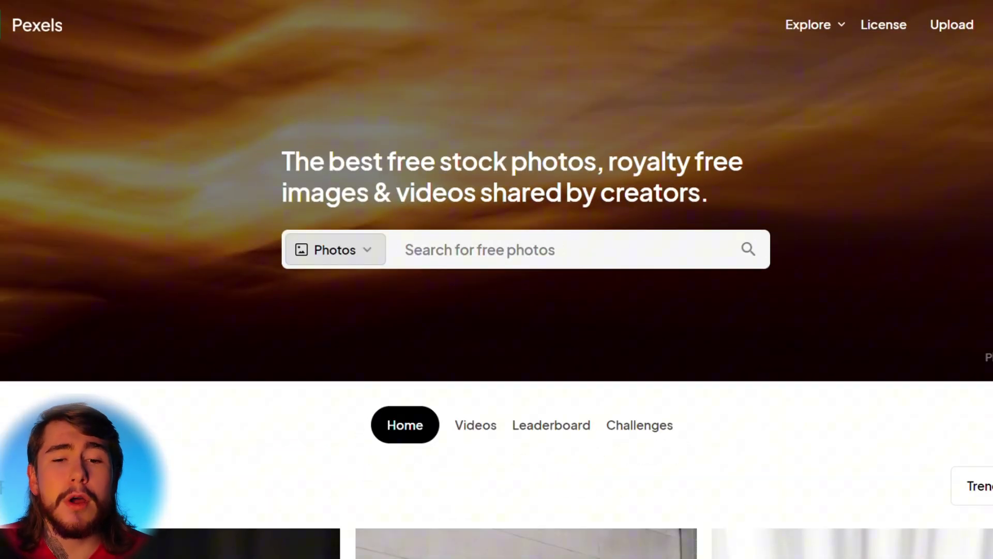
# Step: Switch the Pexels search to videos and search for "cold"
pyautogui.click(367, 247)
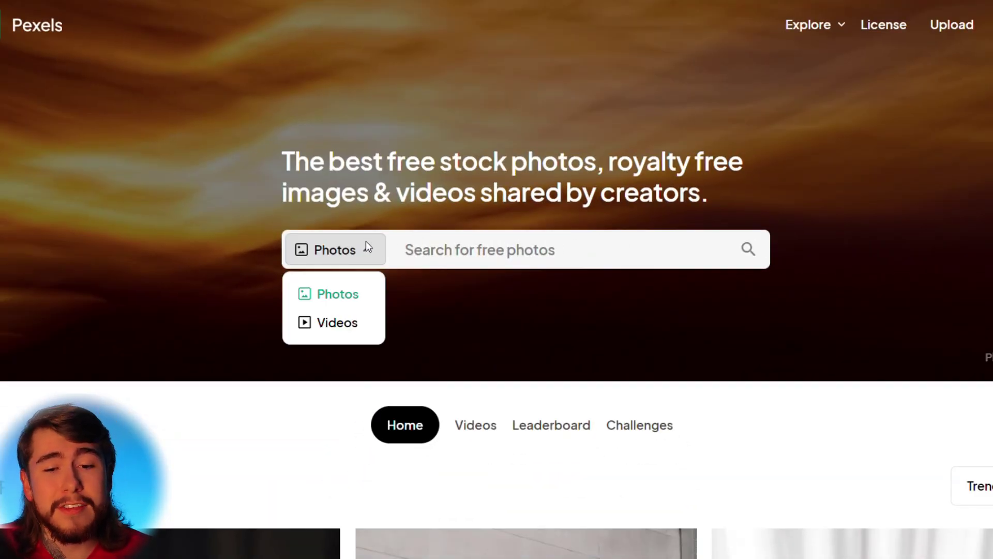
pyautogui.click(337, 324)
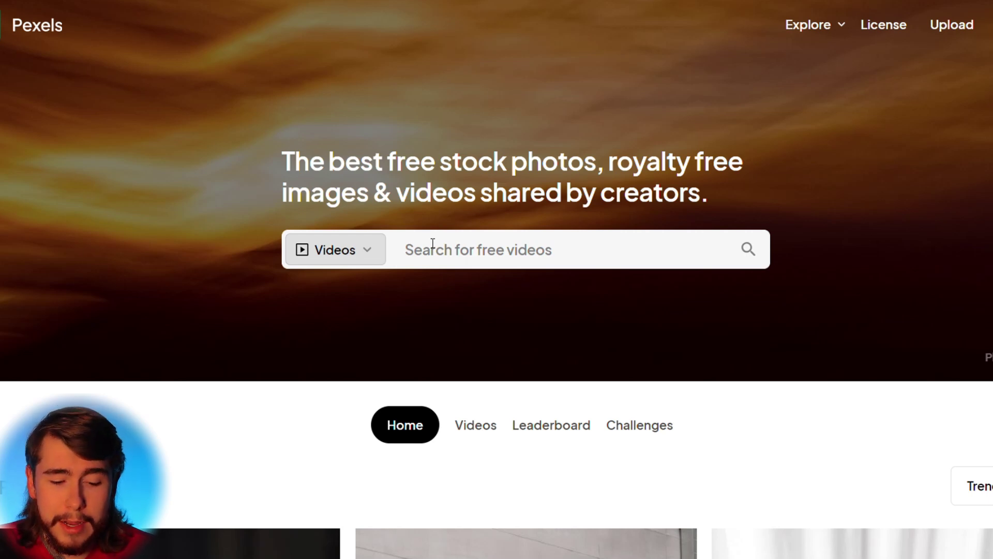
pyautogui.click(433, 243)
pyautogui.write('cold')
pyautogui.press('Return')
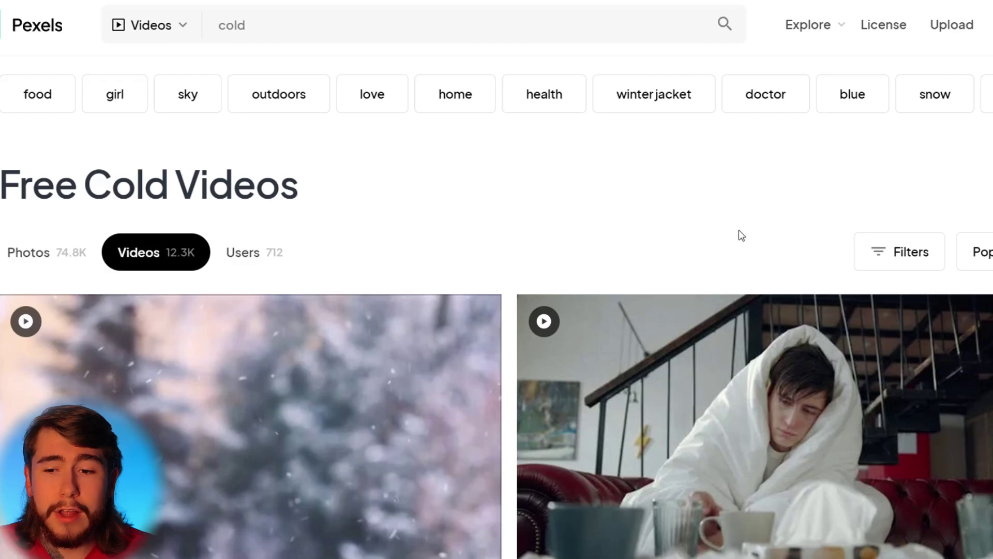
# Step: Filter the "cold" results to vertical orientation and scroll through them
pyautogui.click(915, 253)
pyautogui.click(233, 315)
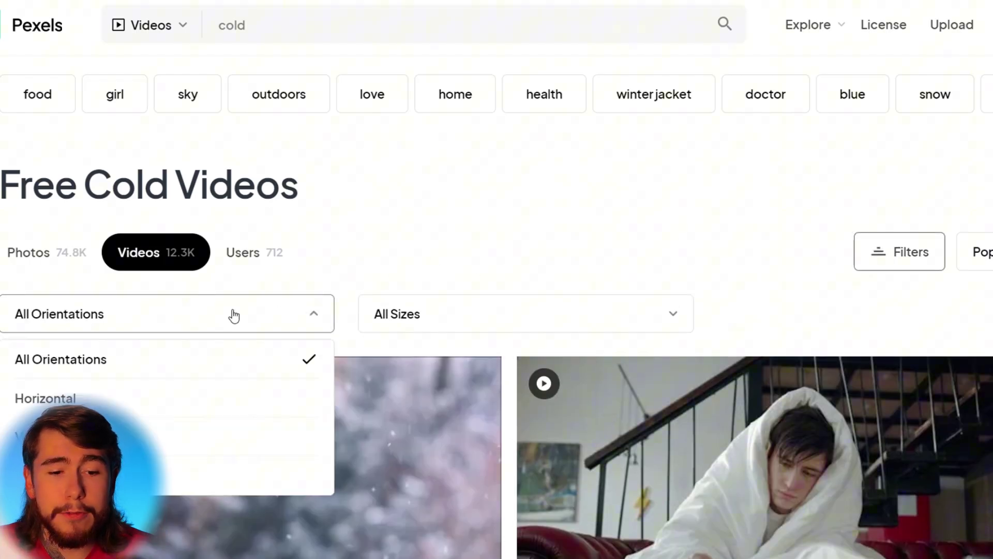
pyautogui.click(176, 436)
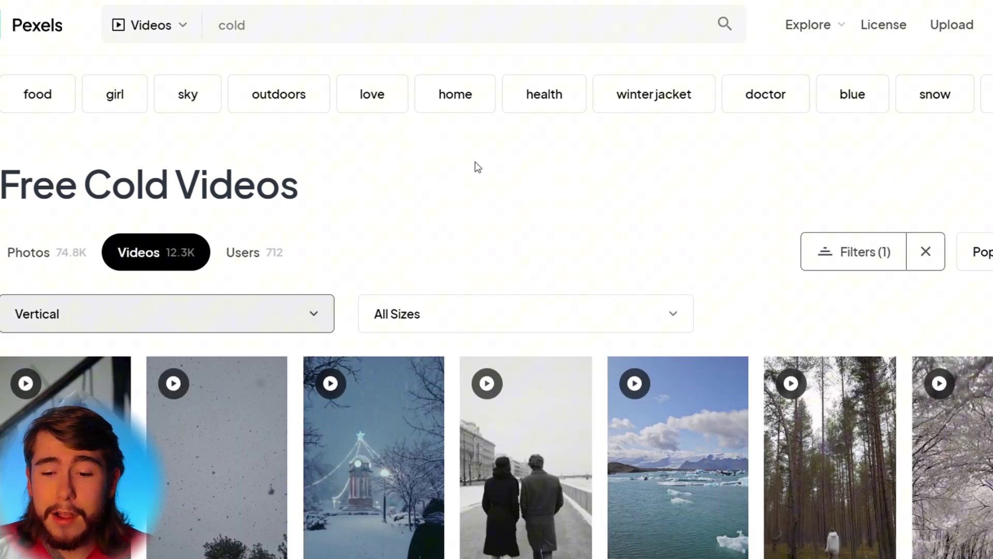
pyautogui.scroll(-15, 475, 167)
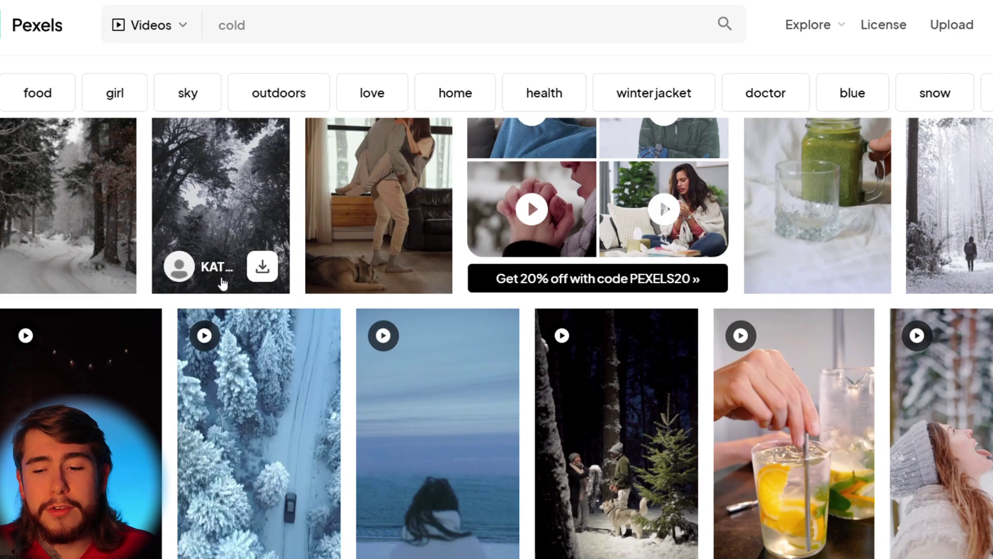
pyautogui.scroll(-9, 962, 229)
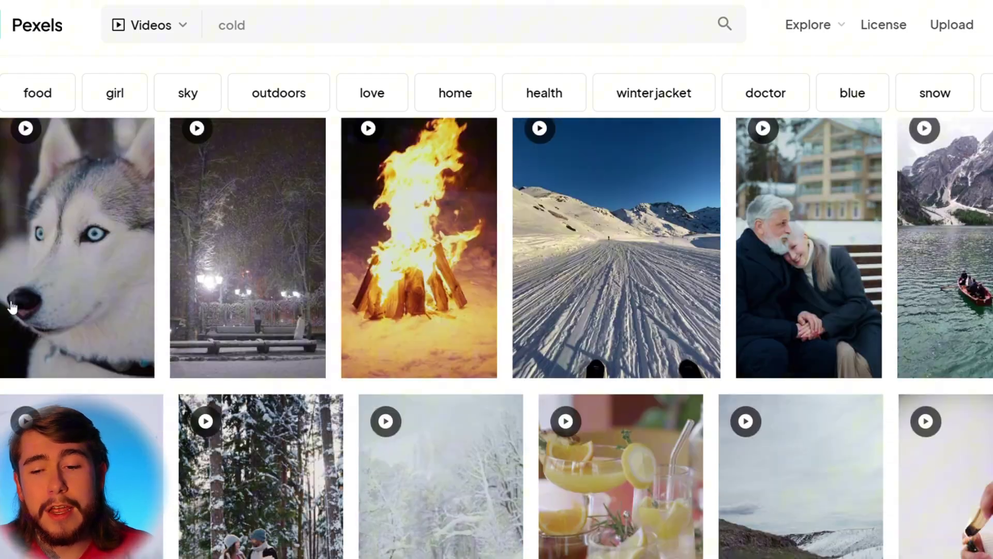
pyautogui.scroll(-3, 614, 357)
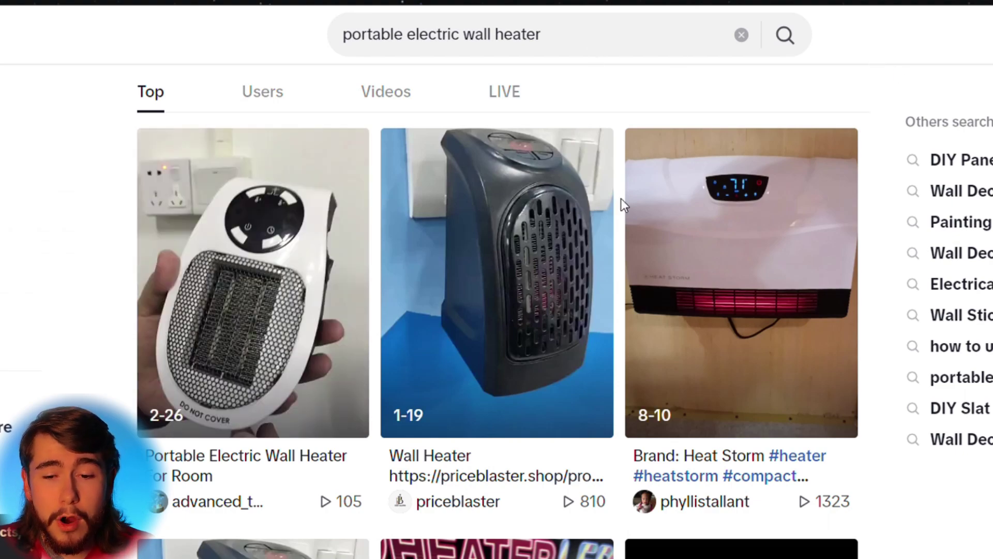
pyautogui.scroll(-10, 614, 296)
pyautogui.scroll(-12, 614, 296)
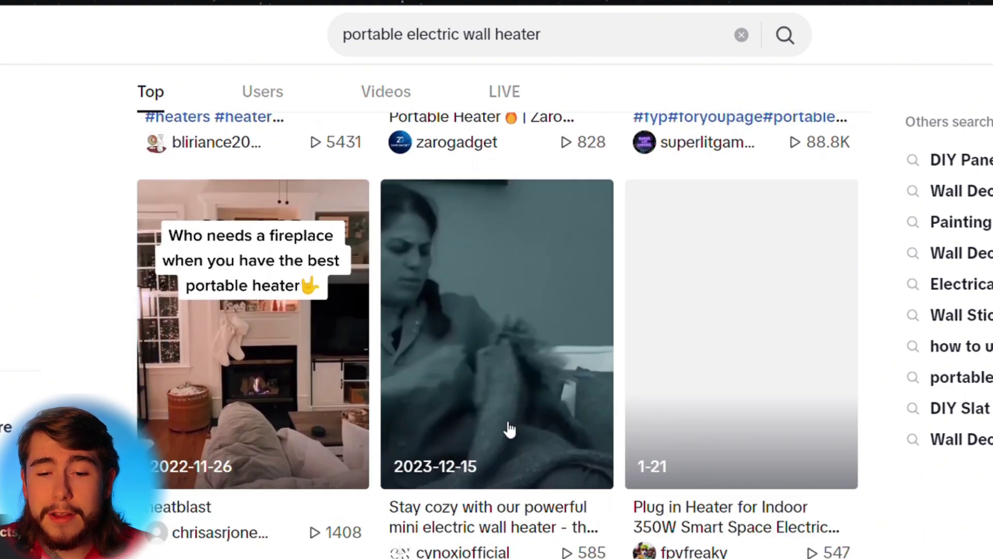
pyautogui.scroll(-12, 511, 429)
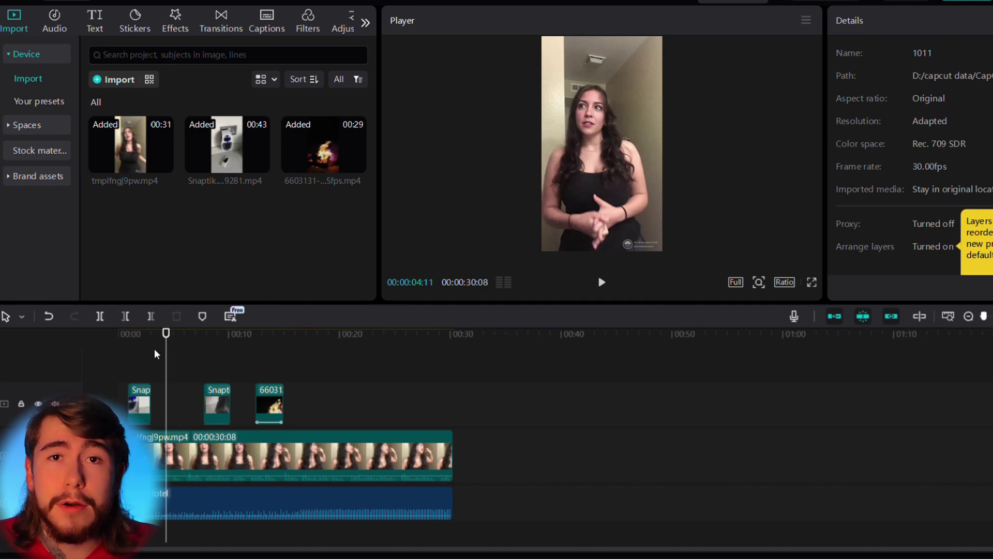
pyautogui.click(144, 365)
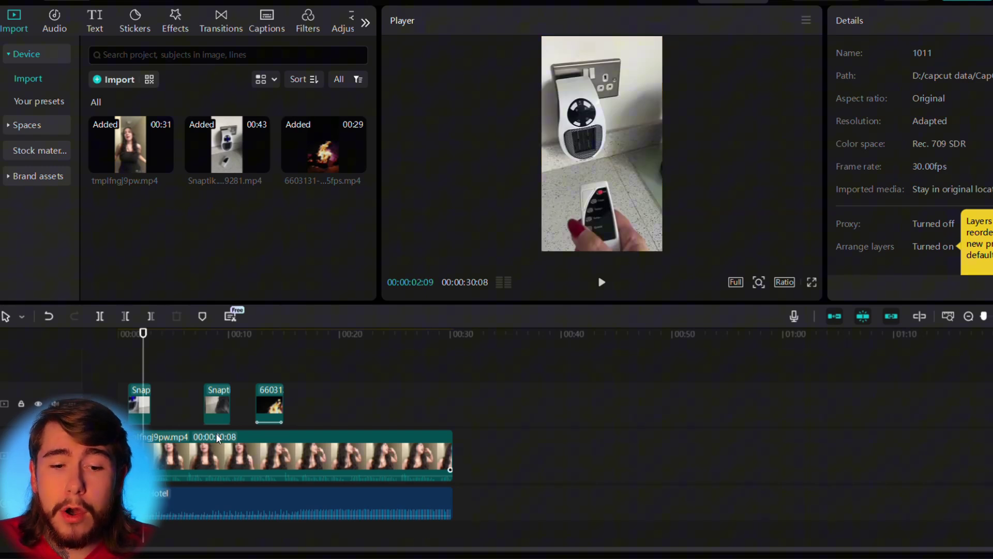
pyautogui.click(216, 361)
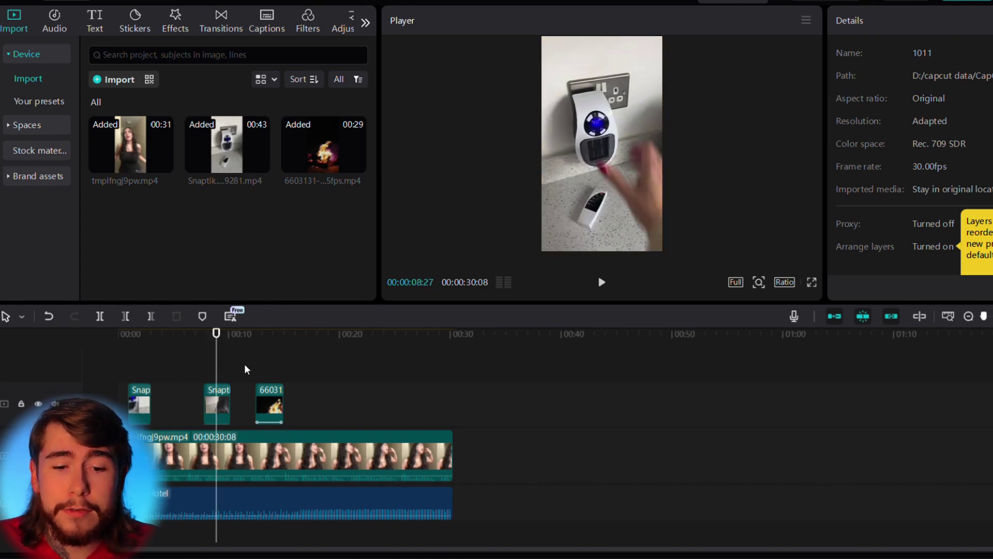
pyautogui.click(276, 364)
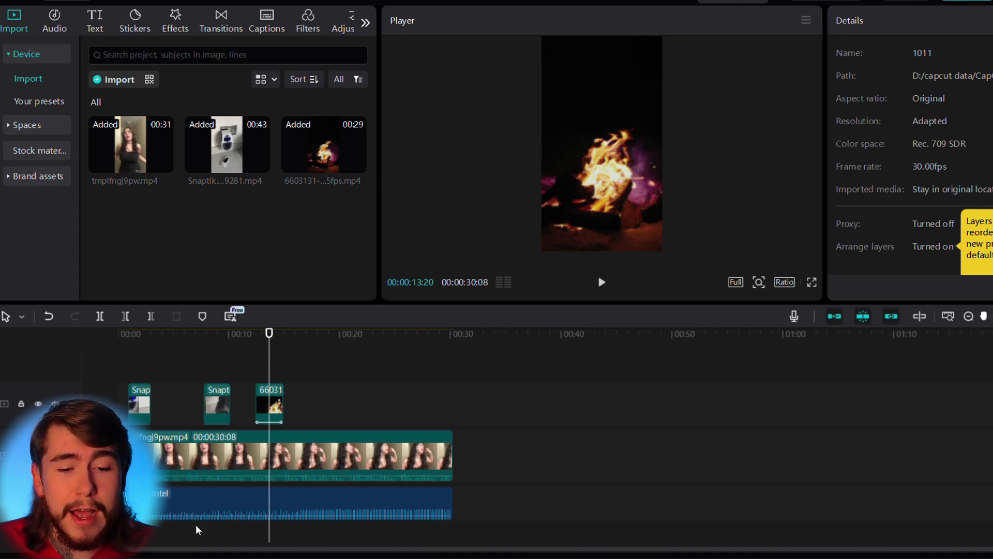
pyautogui.click(125, 345)
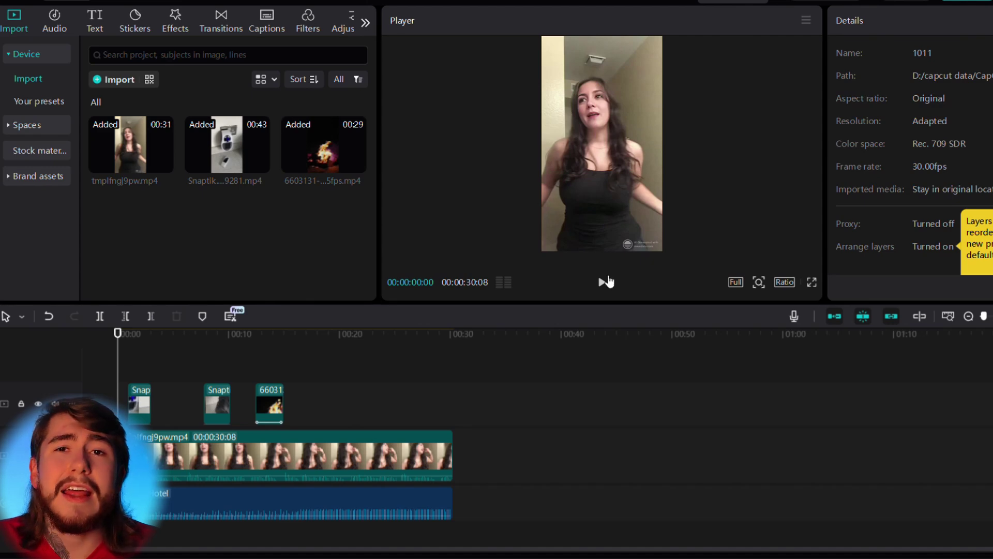
pyautogui.click(608, 281)
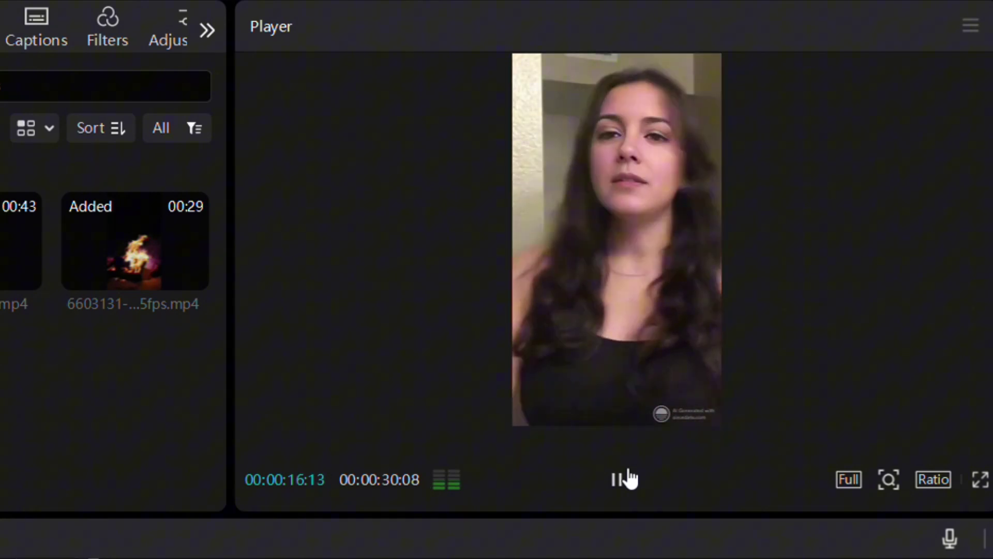
pyautogui.click(627, 478)
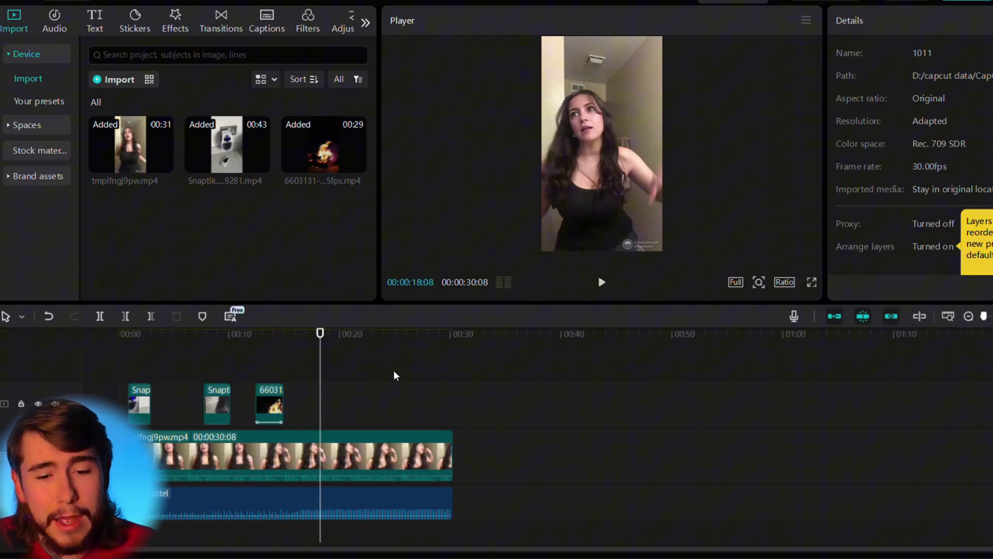
pyautogui.click(336, 335)
pyautogui.moveTo(336, 335); pyautogui.dragTo(407, 345)
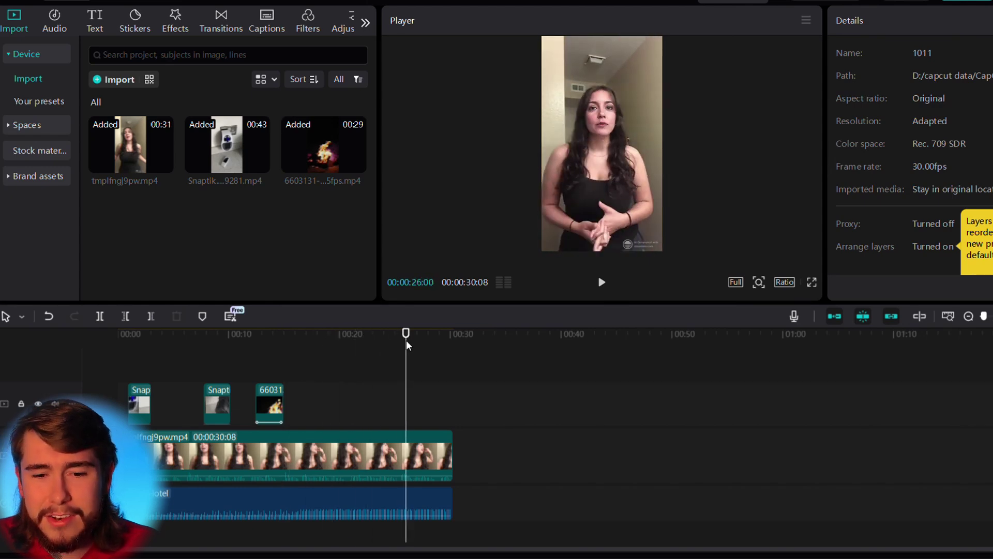
# Step: Copy the creator clip and add the Snaptik heater footage right after it
pyautogui.click(414, 448)
pyautogui.hotkey('ctrl', 'c')
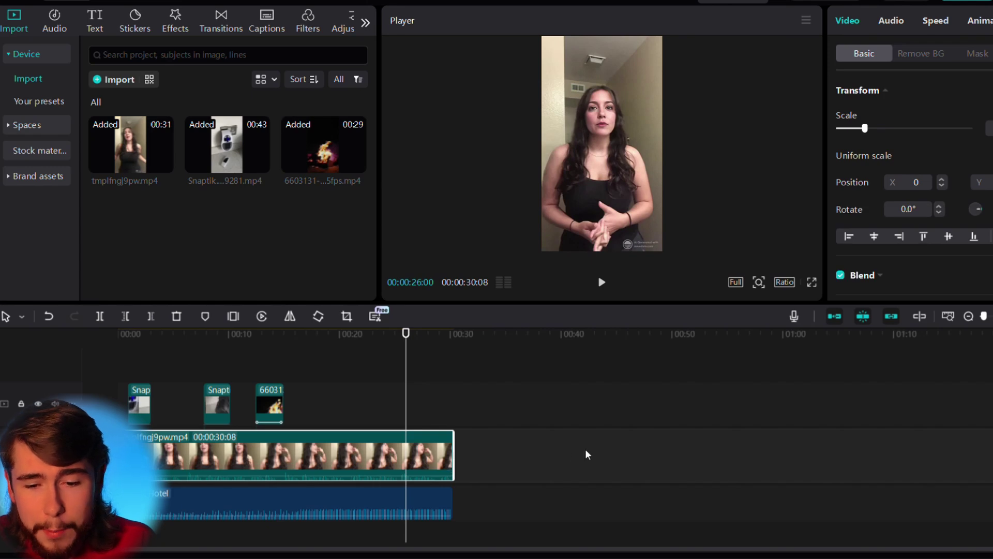
pyautogui.hotkey('ctrl', 'v')
pyautogui.moveTo(614, 417); pyautogui.dragTo(614, 455)
pyautogui.click(262, 161)
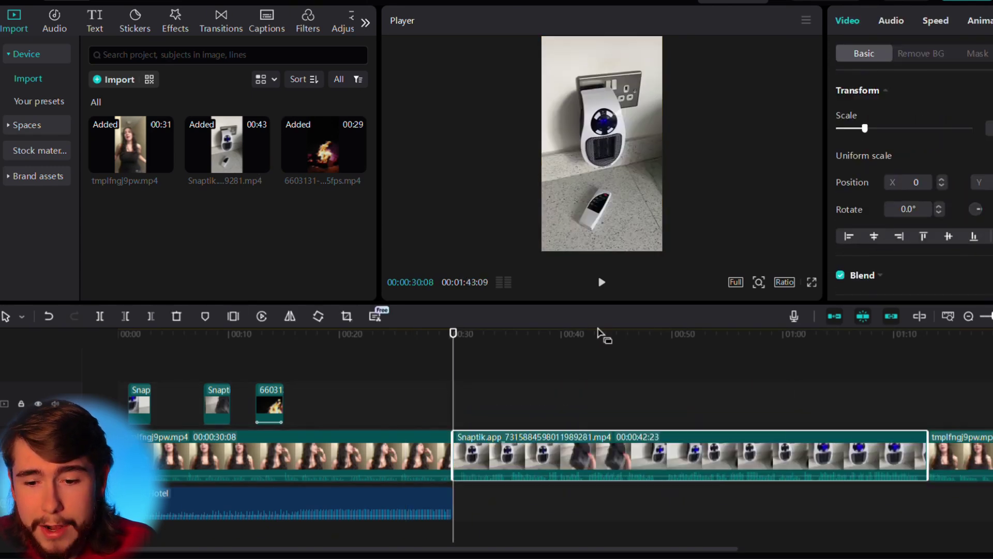
# Step: Overlay a creator copy on the heater footage, auto-remove its background, and shrink it lower left
pyautogui.click(586, 407)
pyautogui.hotkey('ctrl', 'v')
pyautogui.moveTo(685, 408); pyautogui.dragTo(536, 412)
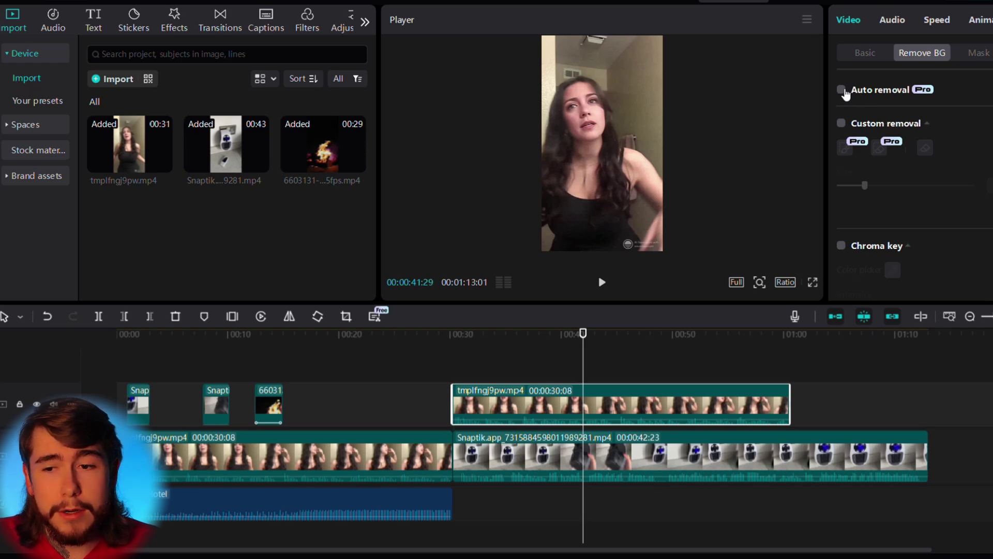
pyautogui.click(841, 90)
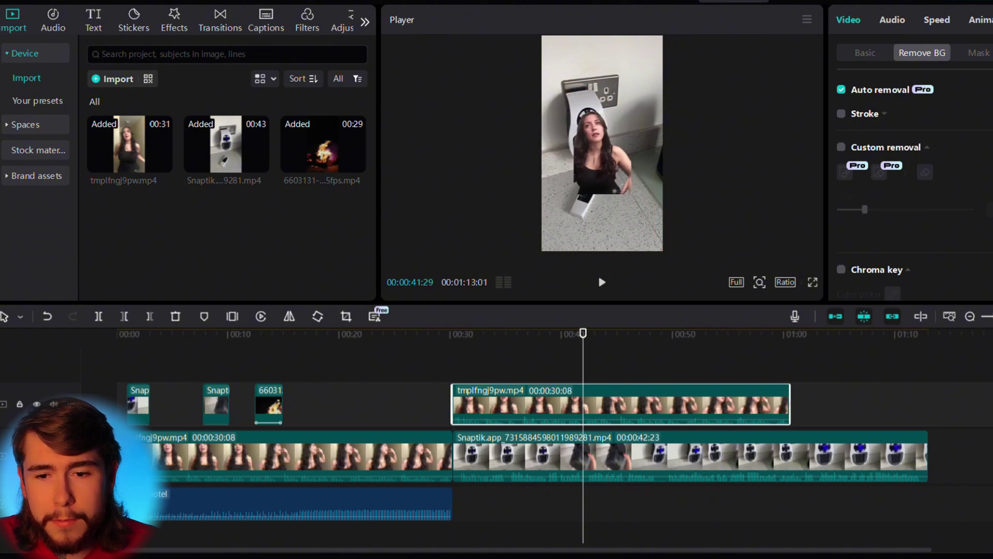
pyautogui.moveTo(621, 158); pyautogui.dragTo(716, 137)
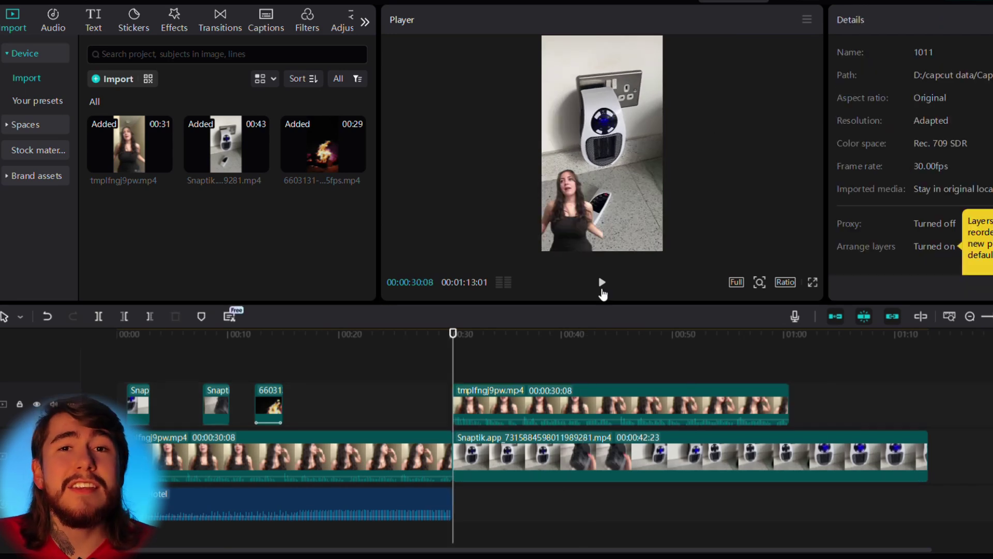
pyautogui.click(602, 284)
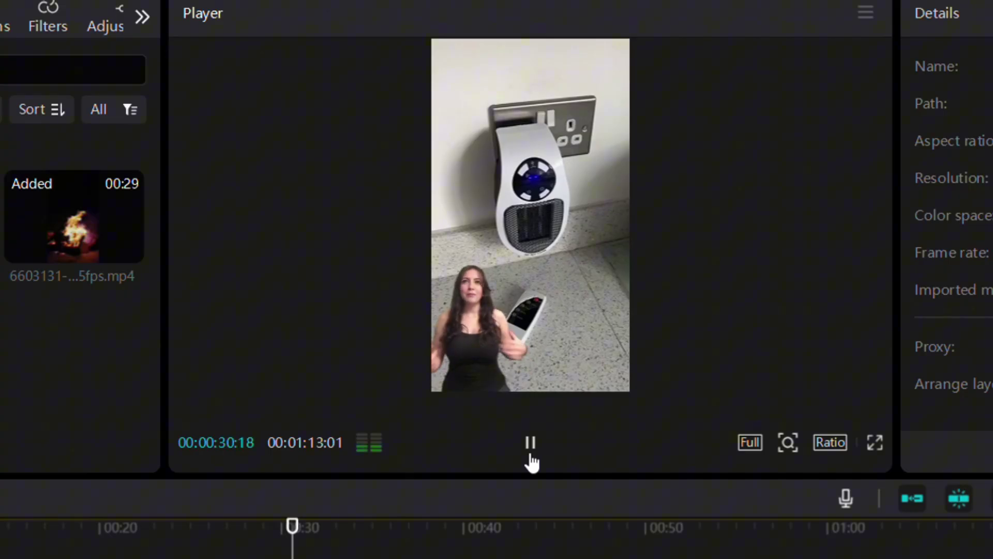